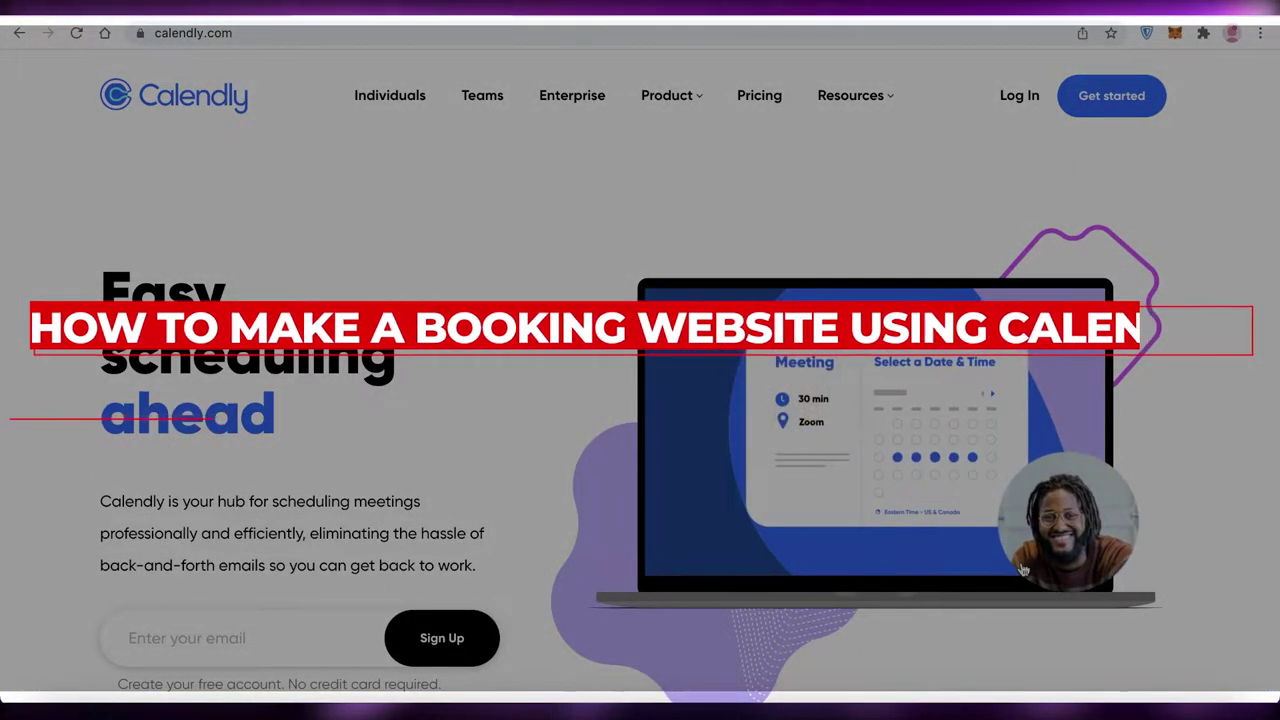
Look over the Calendly home page, including the overview of creating rules, sharing a link and getting booked
{"action": "scroll", "coordinate": [1022, 569], "scroll_direction": "down", "scroll_amount": 2}
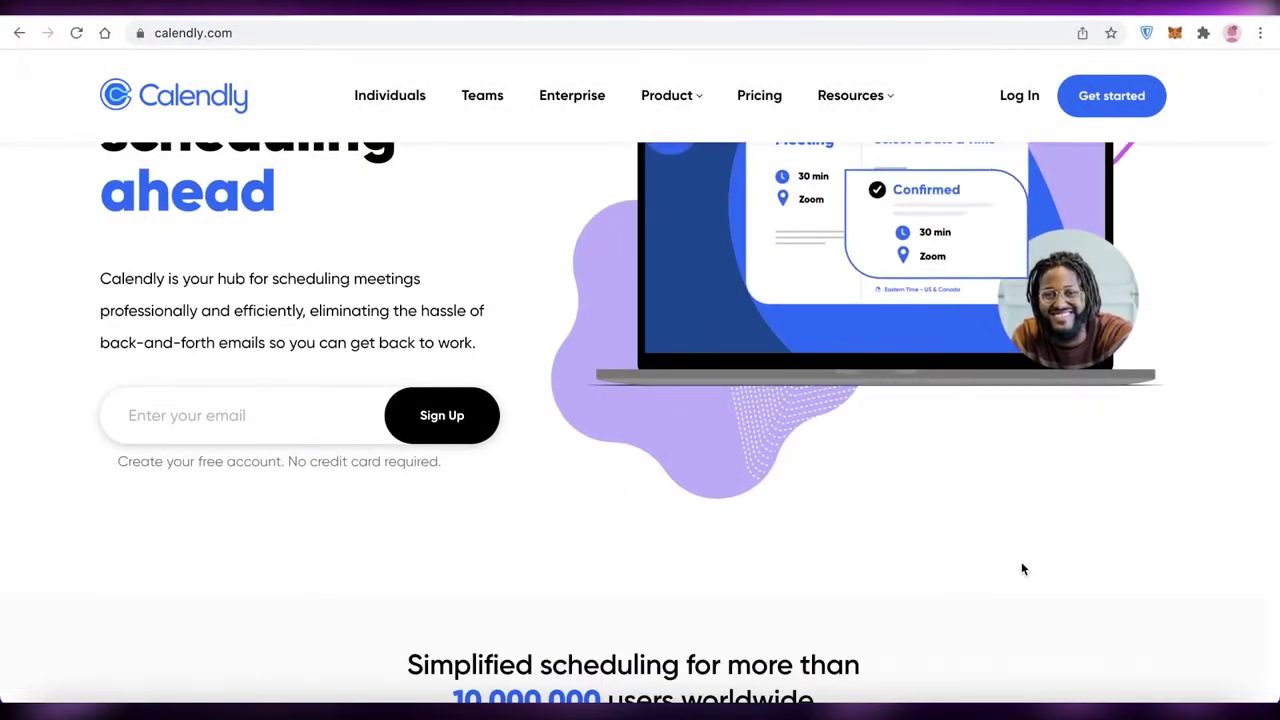
{"action": "scroll", "coordinate": [1022, 569], "scroll_direction": "down", "scroll_amount": 2}
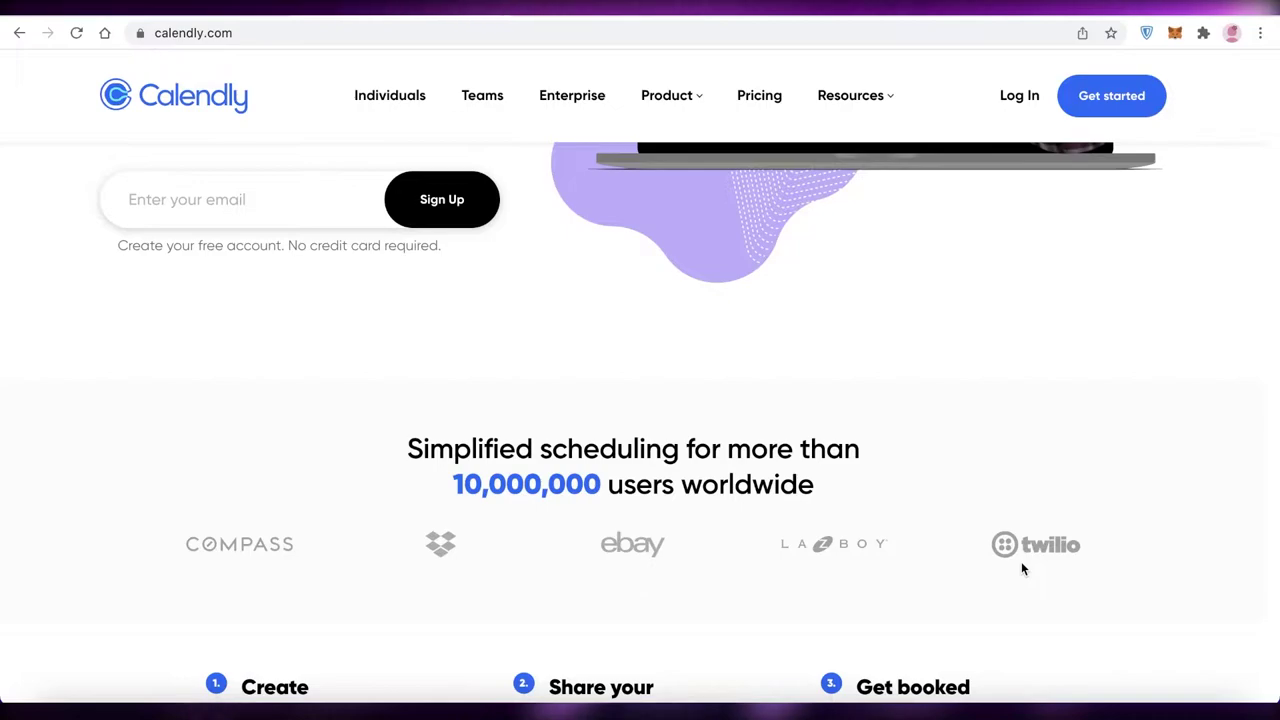
{"action": "scroll", "coordinate": [1024, 569], "scroll_direction": "up", "scroll_amount": 4}
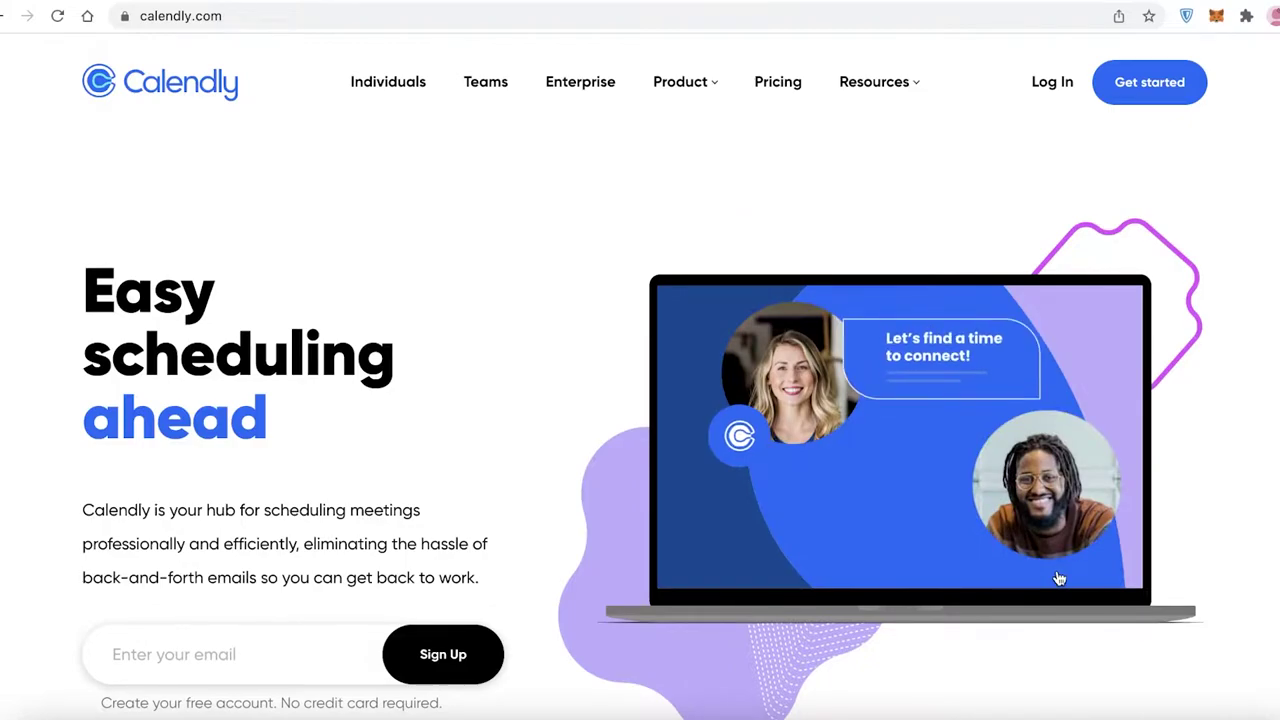
{"action": "scroll", "coordinate": [1059, 578], "scroll_direction": "down", "scroll_amount": 5}
{"action": "scroll", "coordinate": [1057, 577], "scroll_direction": "up", "scroll_amount": 1}
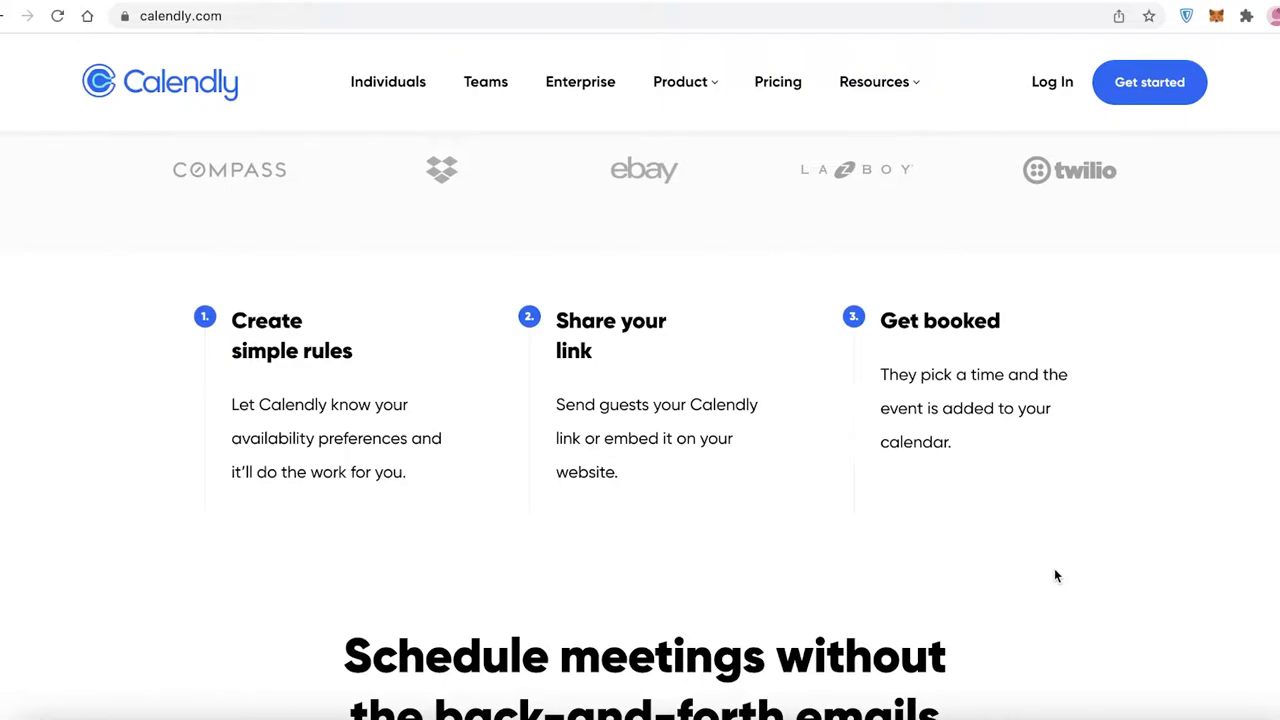
{"action": "scroll", "coordinate": [1019, 555], "scroll_direction": "down", "scroll_amount": 1}
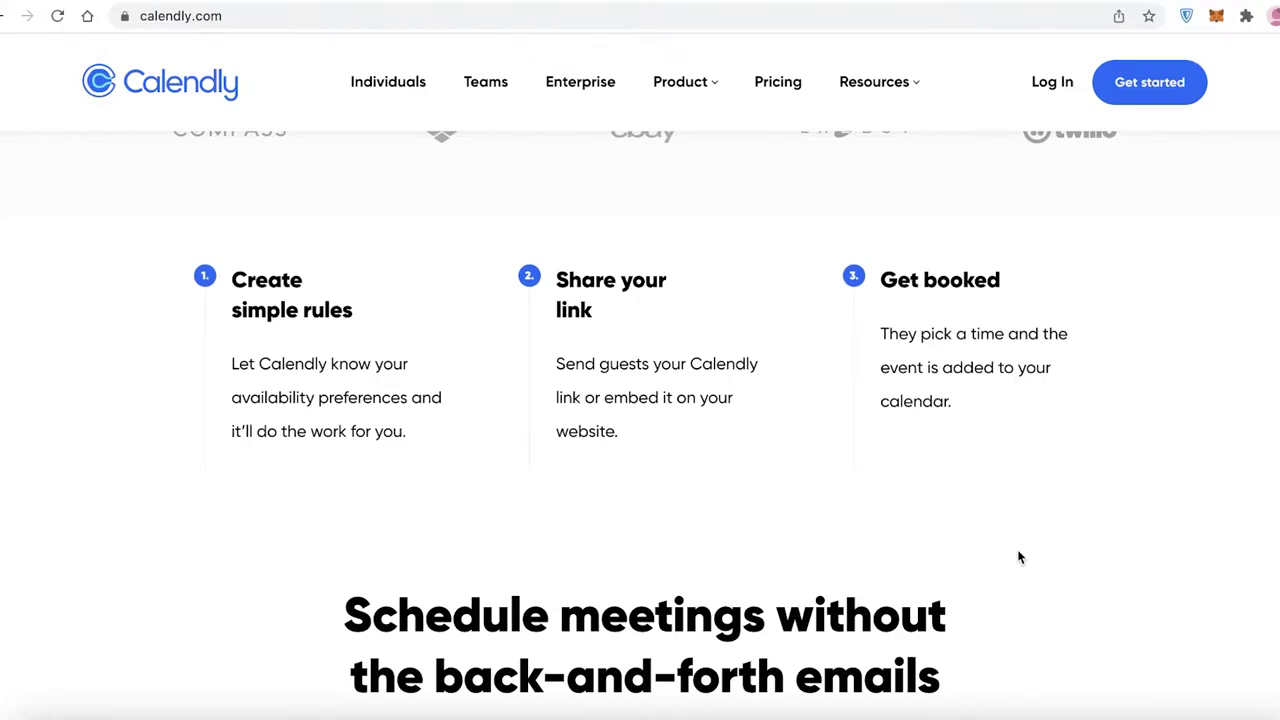
{"action": "scroll", "coordinate": [994, 537], "scroll_direction": "up", "scroll_amount": 10}
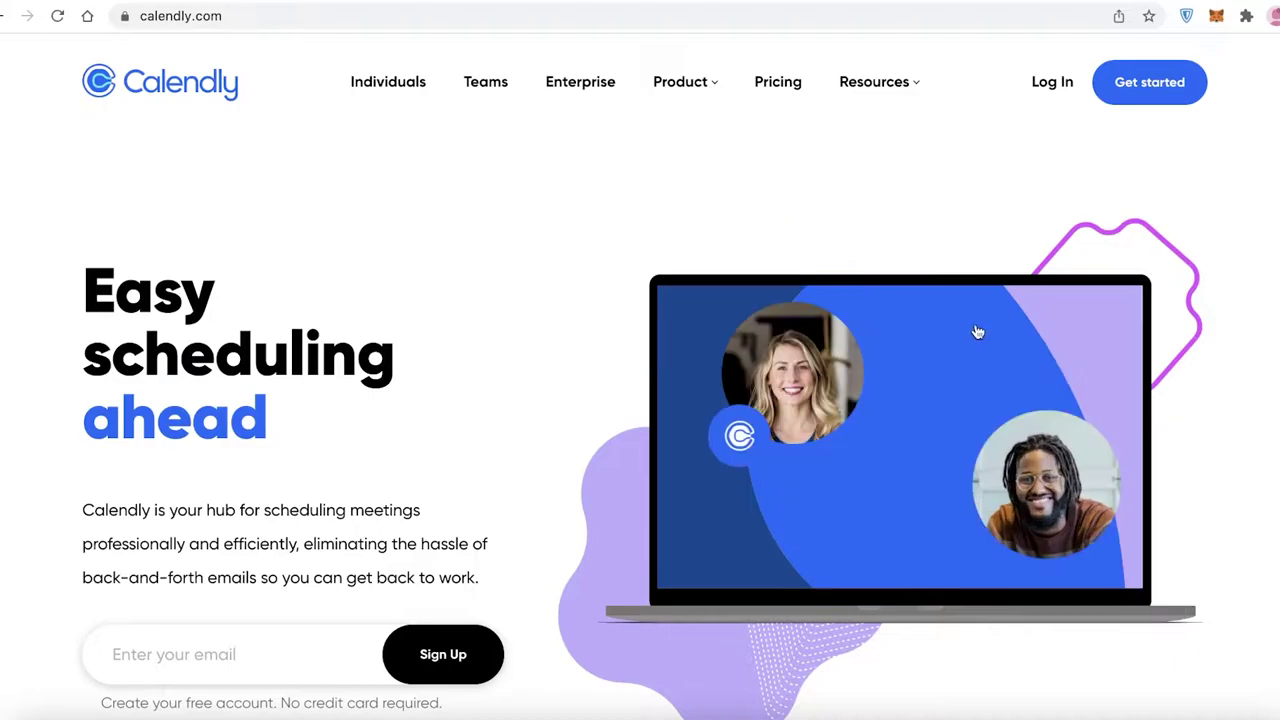
Start the free Calendly sign-up and submit an email address for the new account
{"action": "left_click", "coordinate": [1146, 84]}
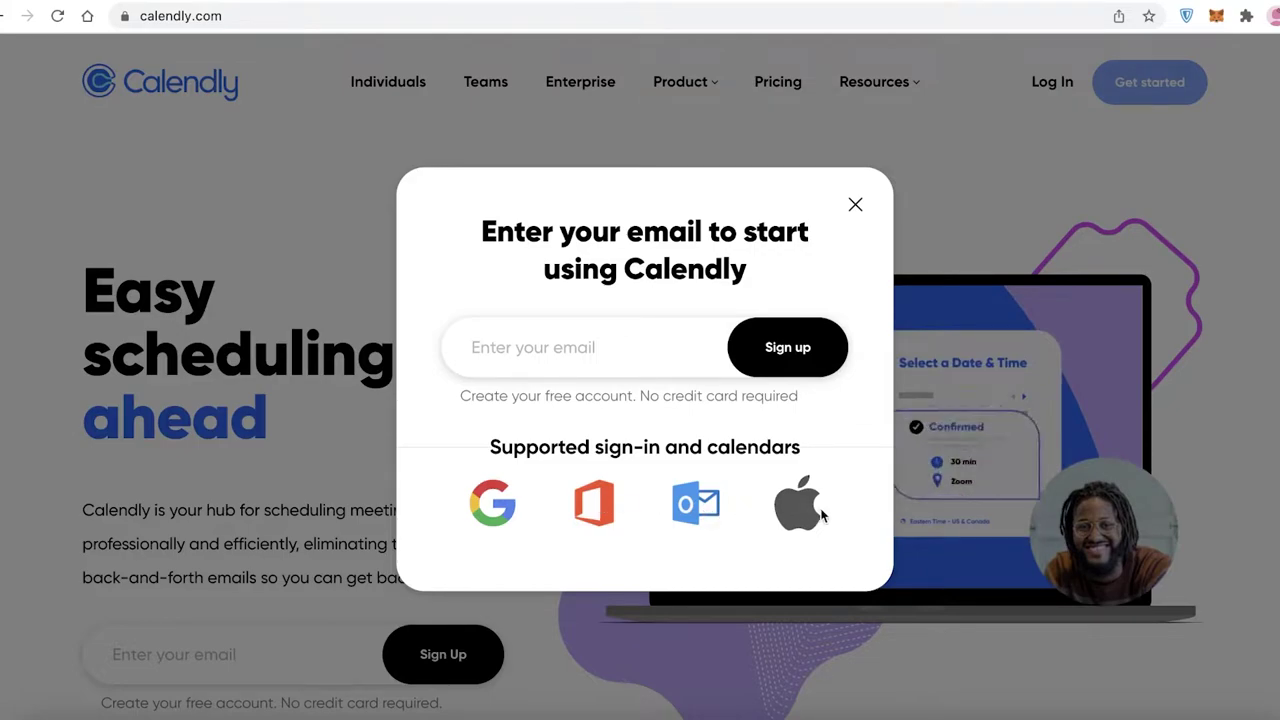
{"action": "left_click", "coordinate": [592, 346]}
{"action": "type", "text": "we"}
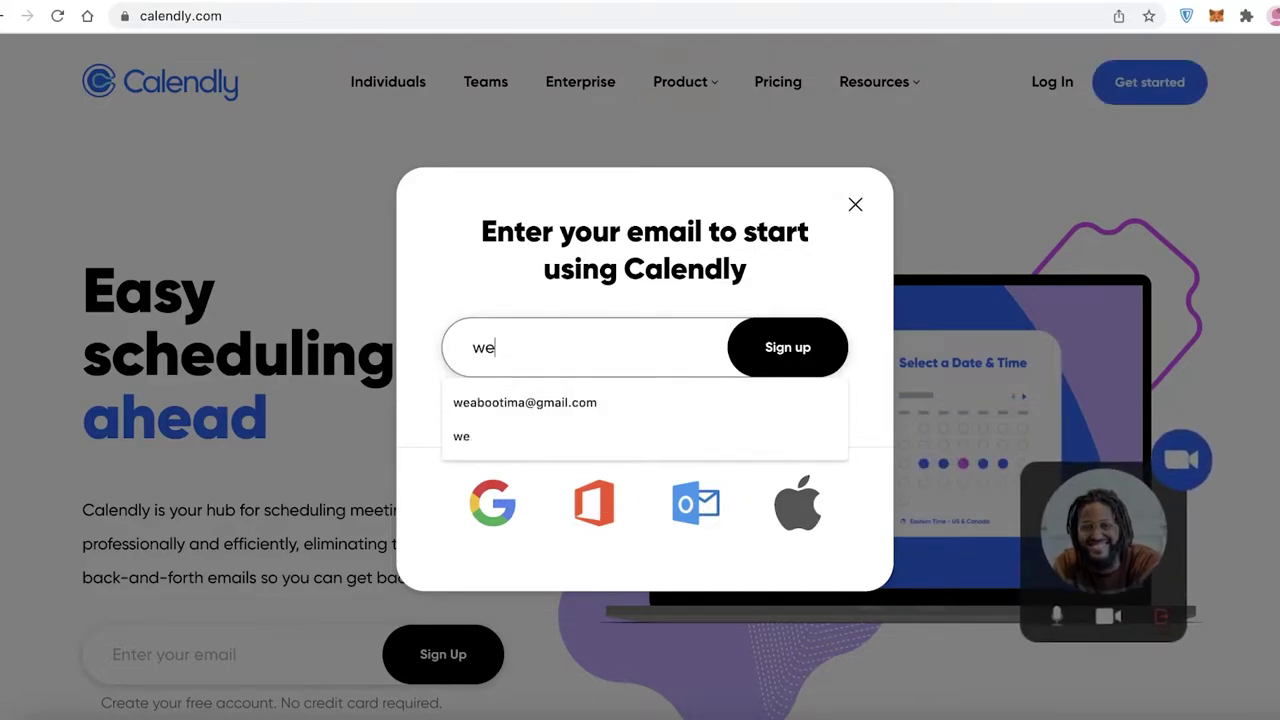
{"action": "left_click", "coordinate": [525, 402]}
{"action": "left_click", "coordinate": [812, 360]}
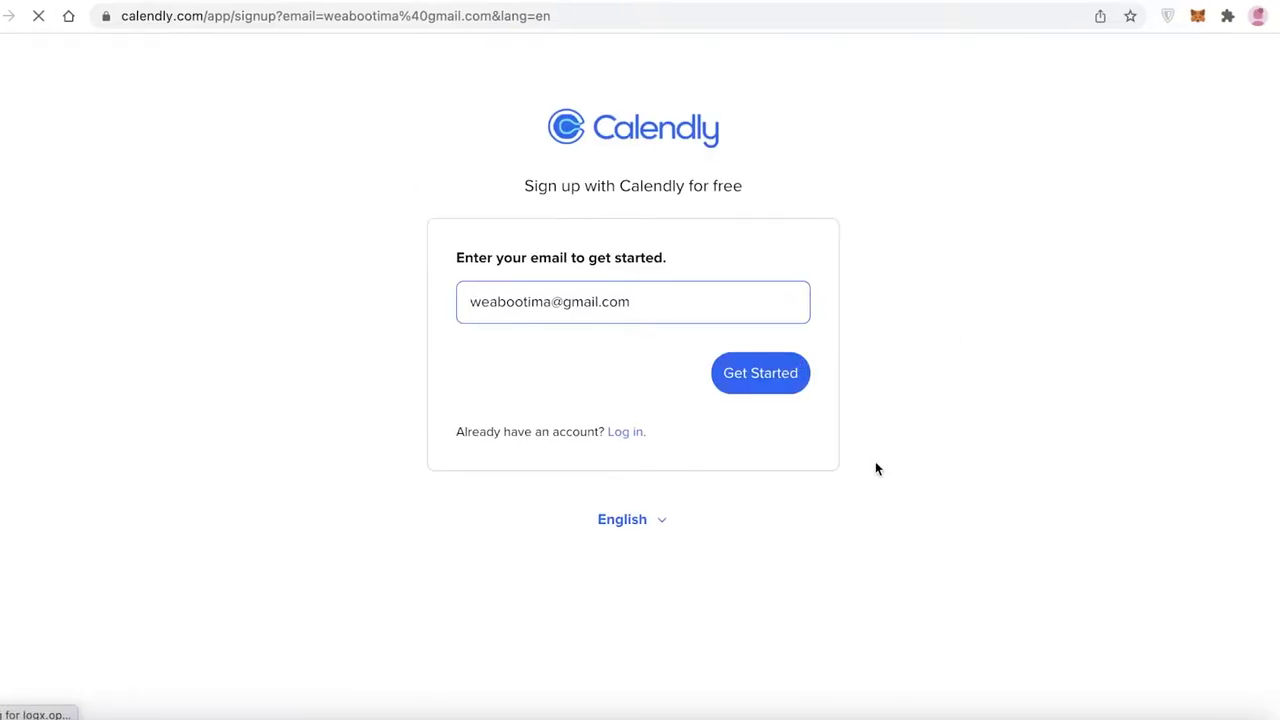
{"action": "left_click", "coordinate": [755, 390]}
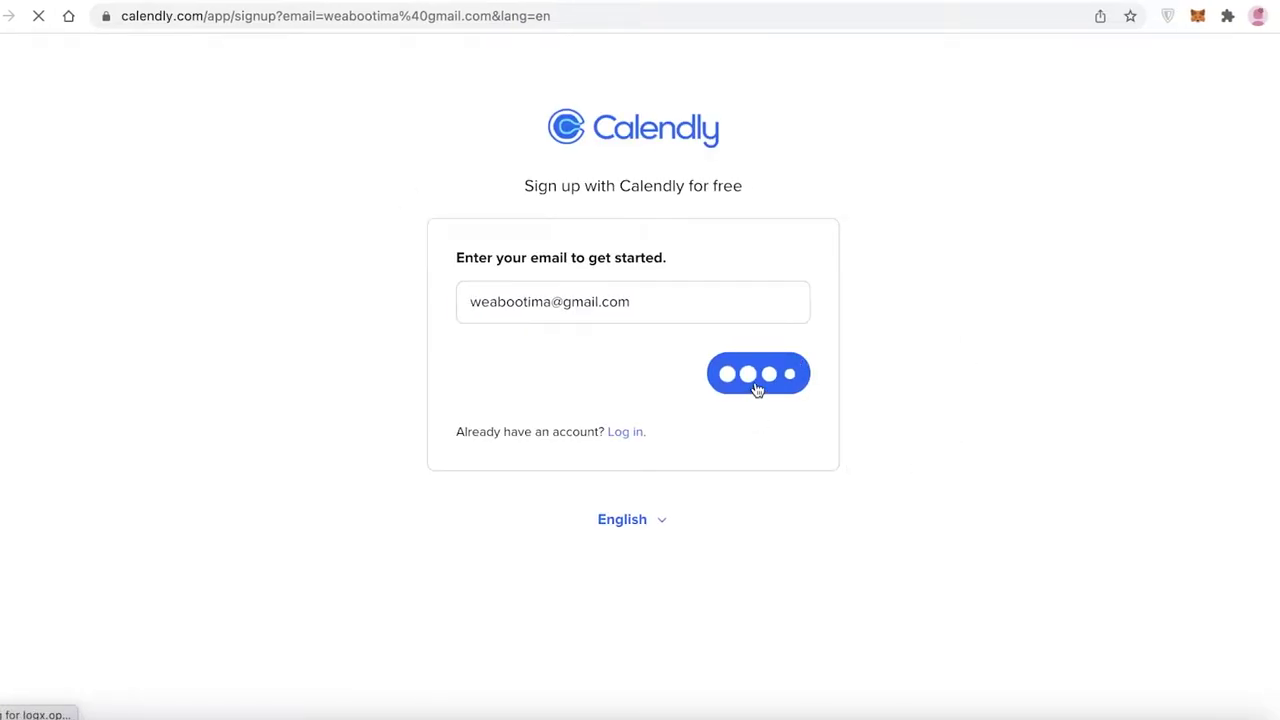
Replace the sign-up email with a different saved address and submit it
{"action": "double_click", "coordinate": [695, 296]}
{"action": "triple_click", "coordinate": [695, 296]}
{"action": "type", "text": "b"}
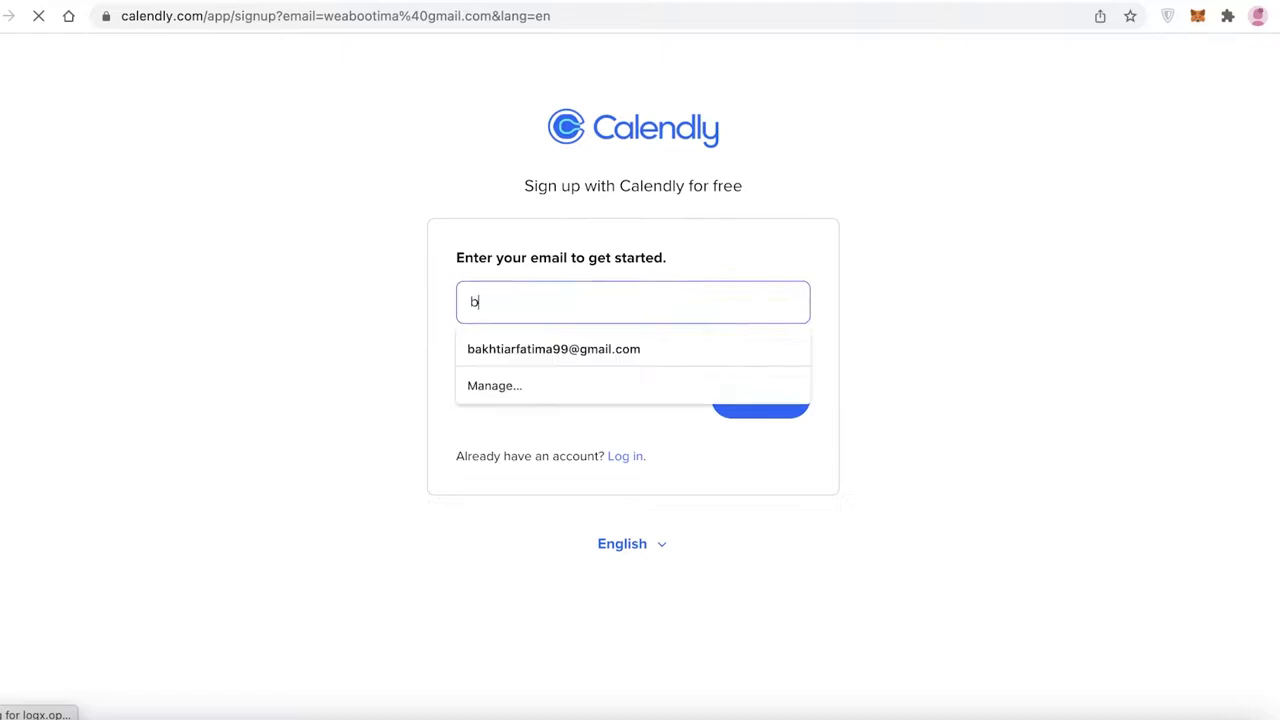
{"action": "left_click", "coordinate": [659, 345]}
{"action": "left_click", "coordinate": [768, 412]}
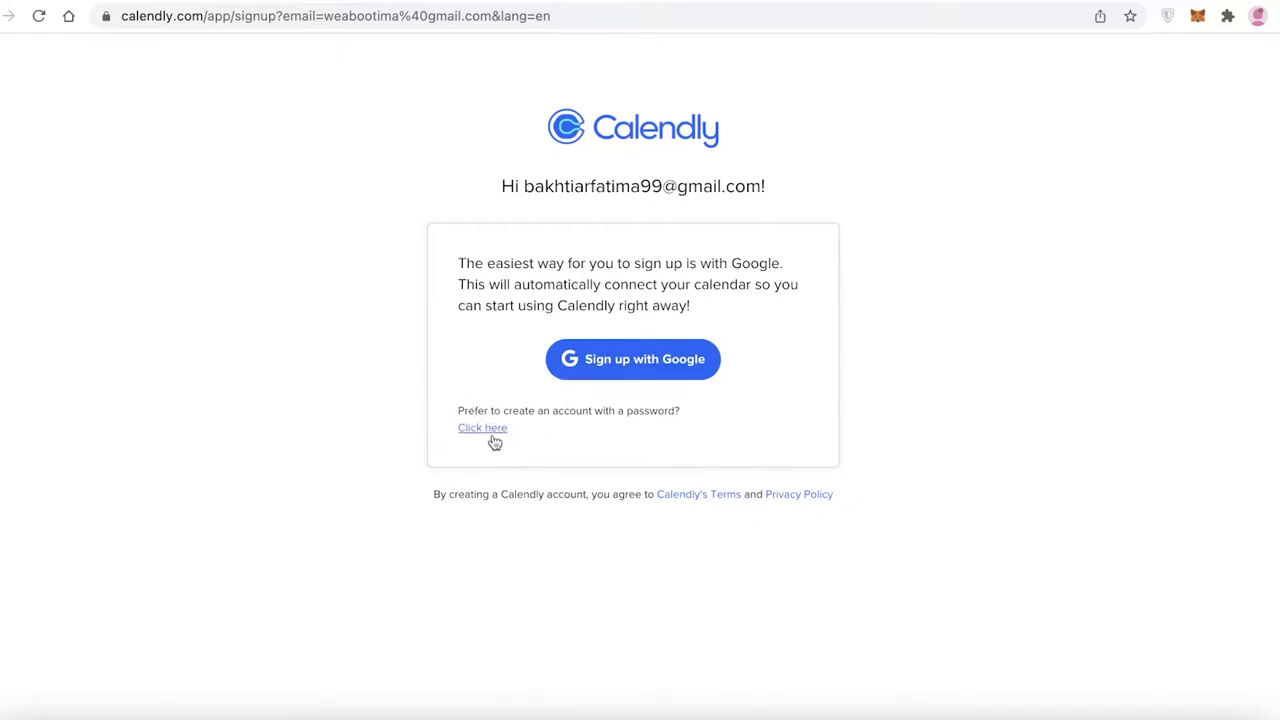
Sign up with the matching Google account and allow Calendly to access its calendars
{"action": "left_click", "coordinate": [603, 366]}
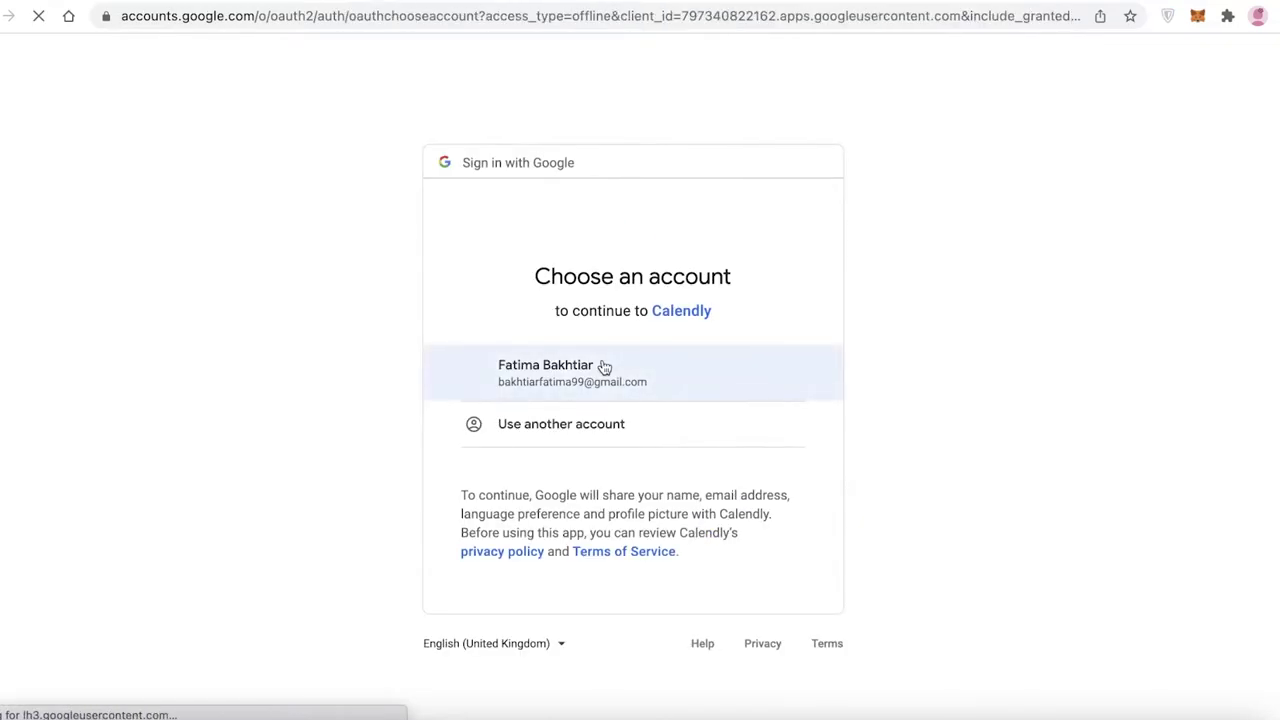
{"action": "left_click", "coordinate": [603, 366]}
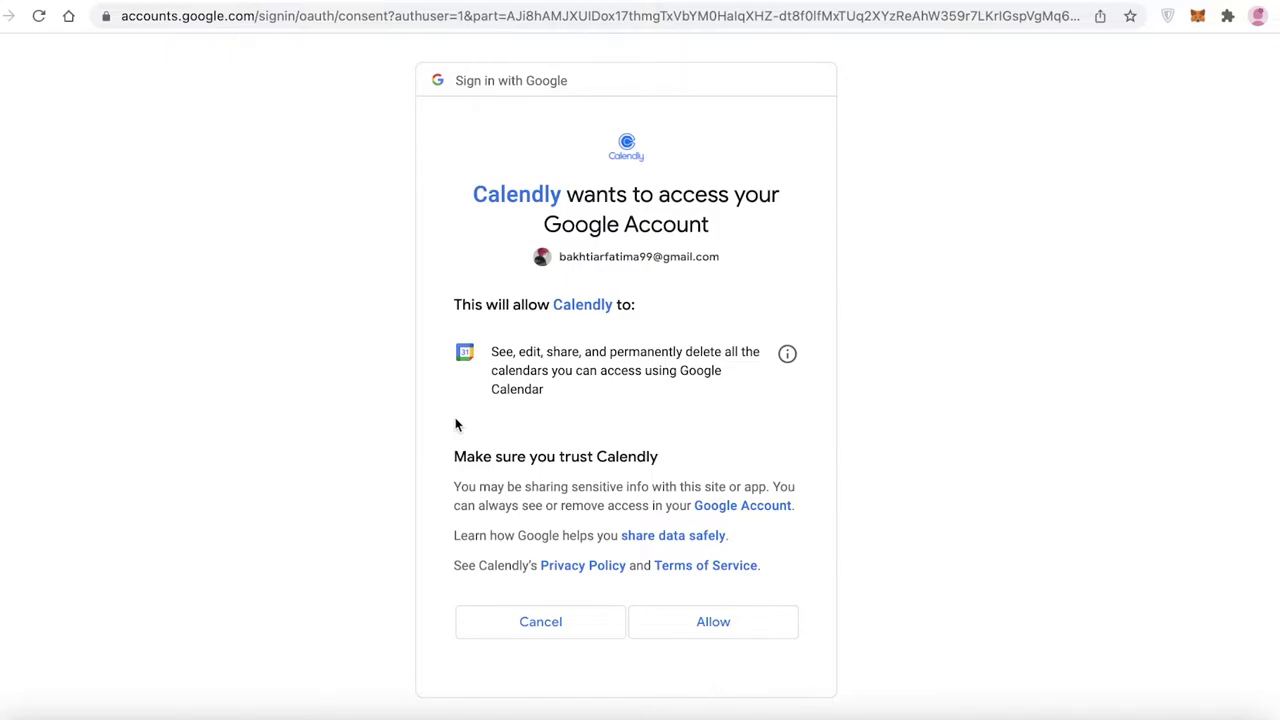
{"action": "left_click", "coordinate": [718, 628]}
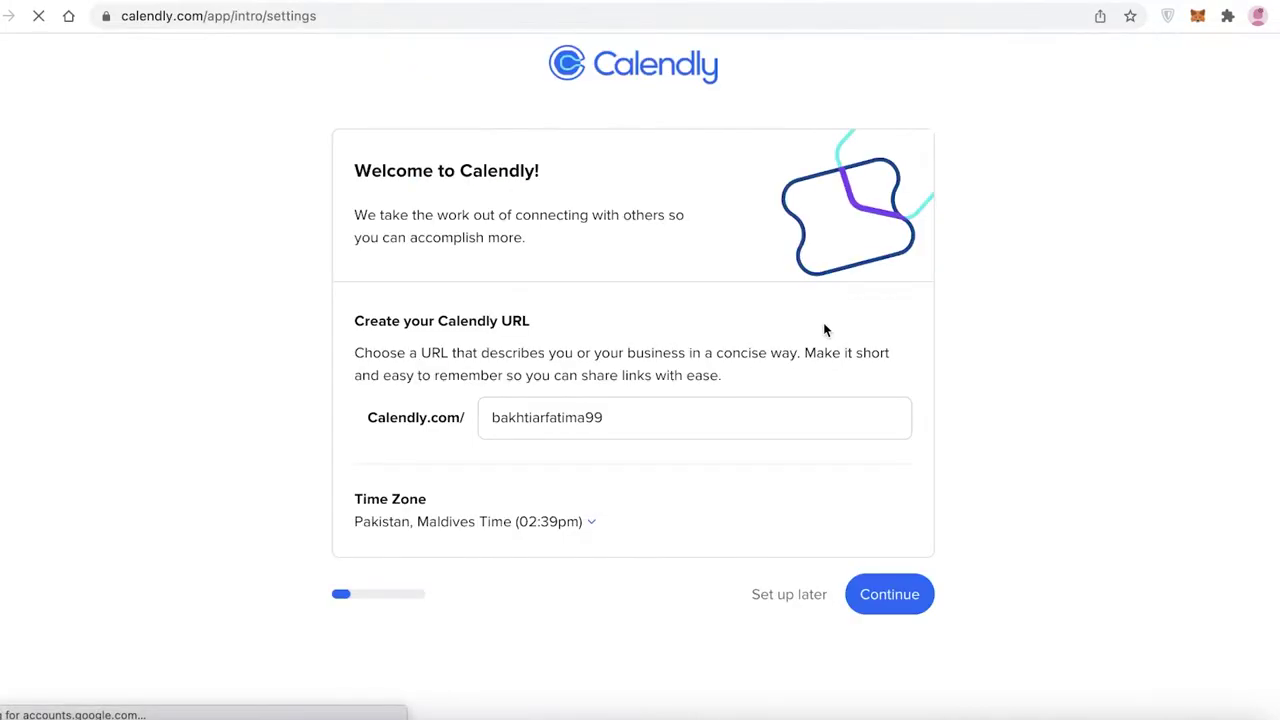
Set the Calendly URL to janesartclass and accept the Google Calendar connection settings
{"action": "double_click", "coordinate": [525, 417]}
{"action": "key", "text": "BackSpace"}
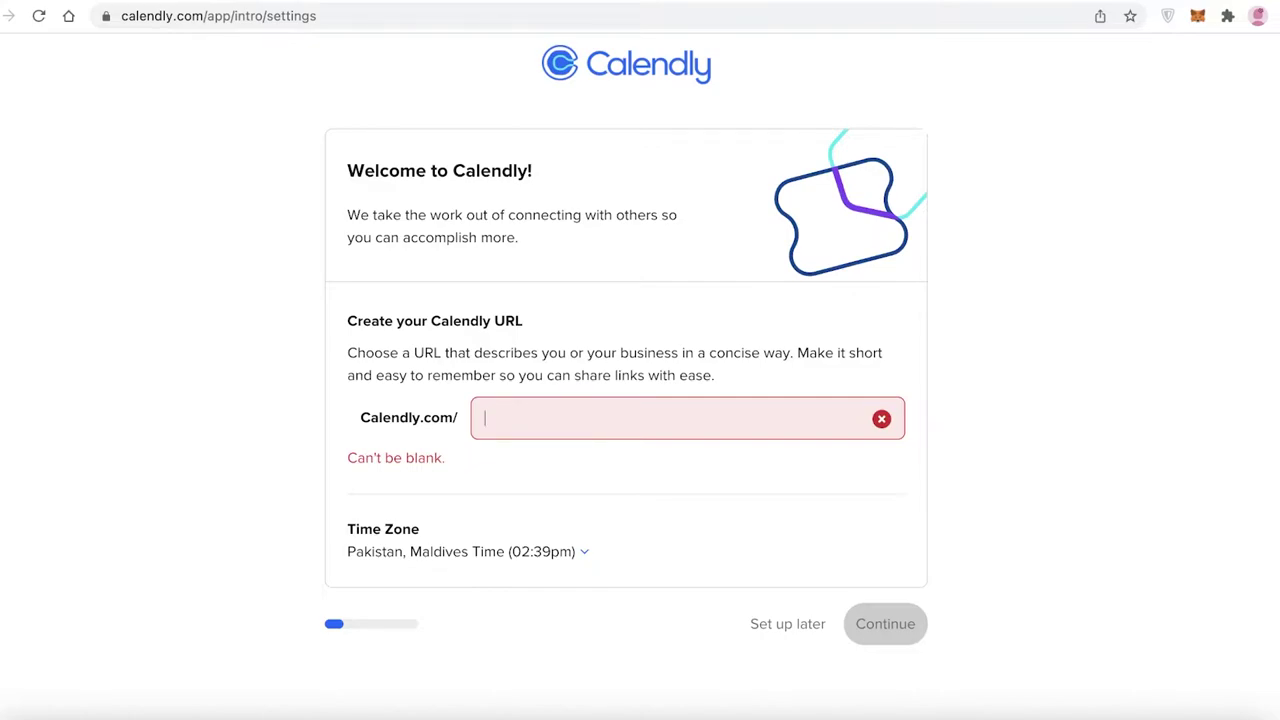
{"action": "type", "text": "janesartclass"}
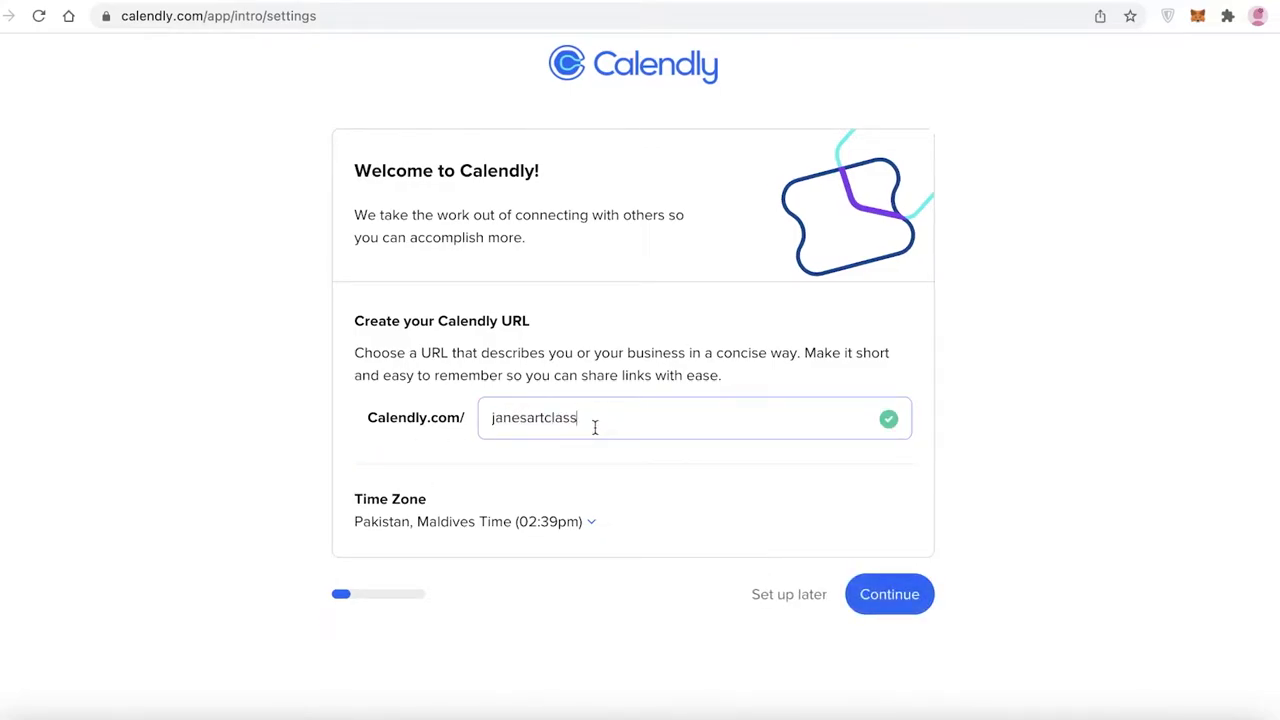
{"action": "left_click", "coordinate": [423, 522]}
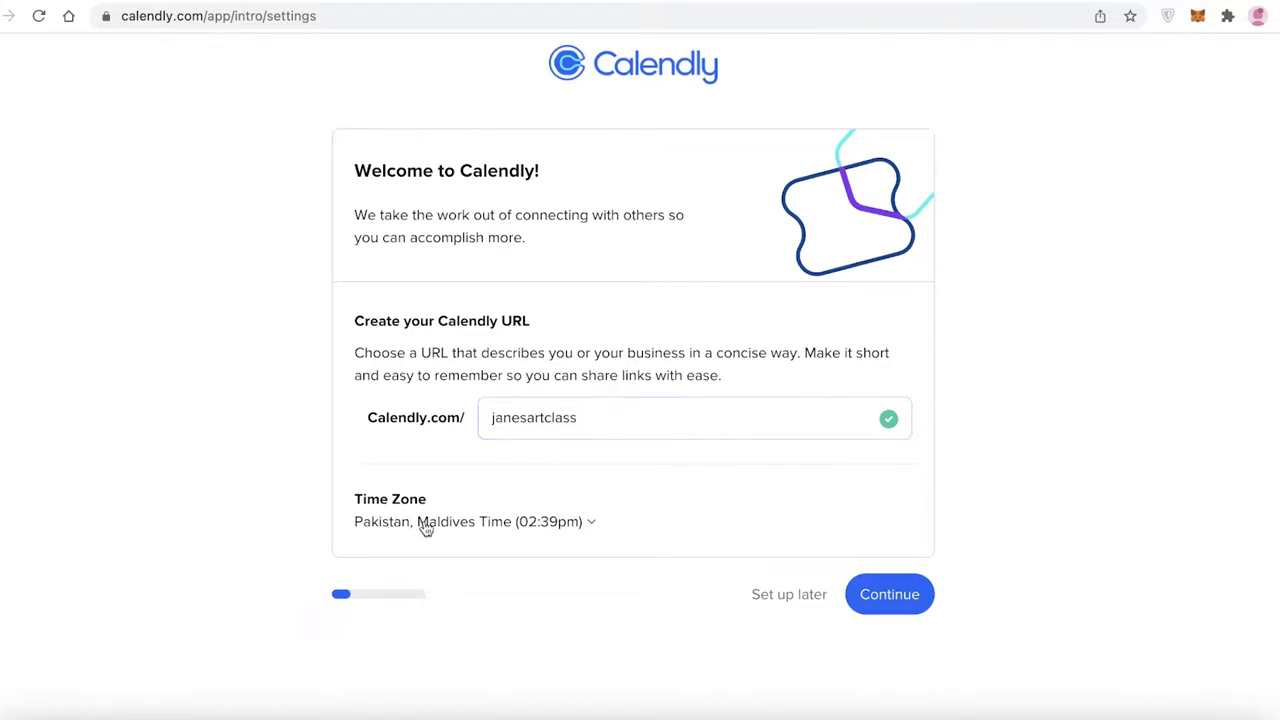
{"action": "left_click", "coordinate": [758, 459]}
{"action": "left_click", "coordinate": [921, 602]}
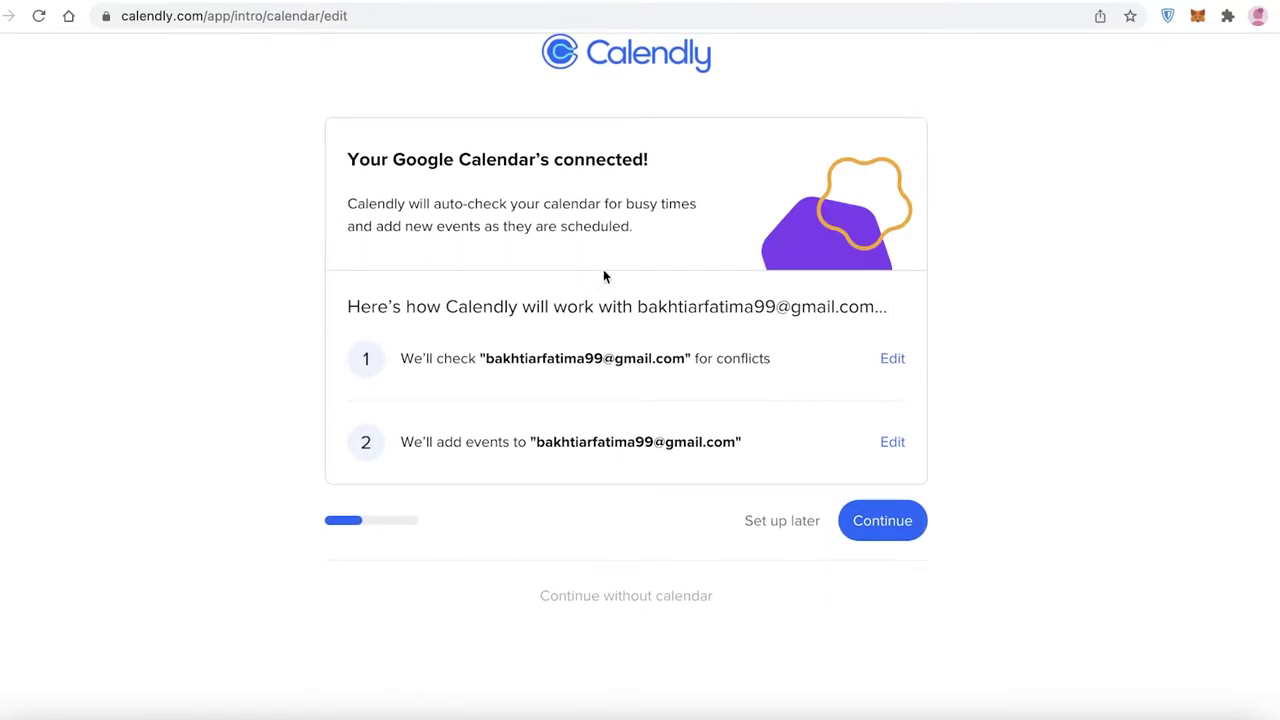
{"action": "left_click", "coordinate": [883, 520]}
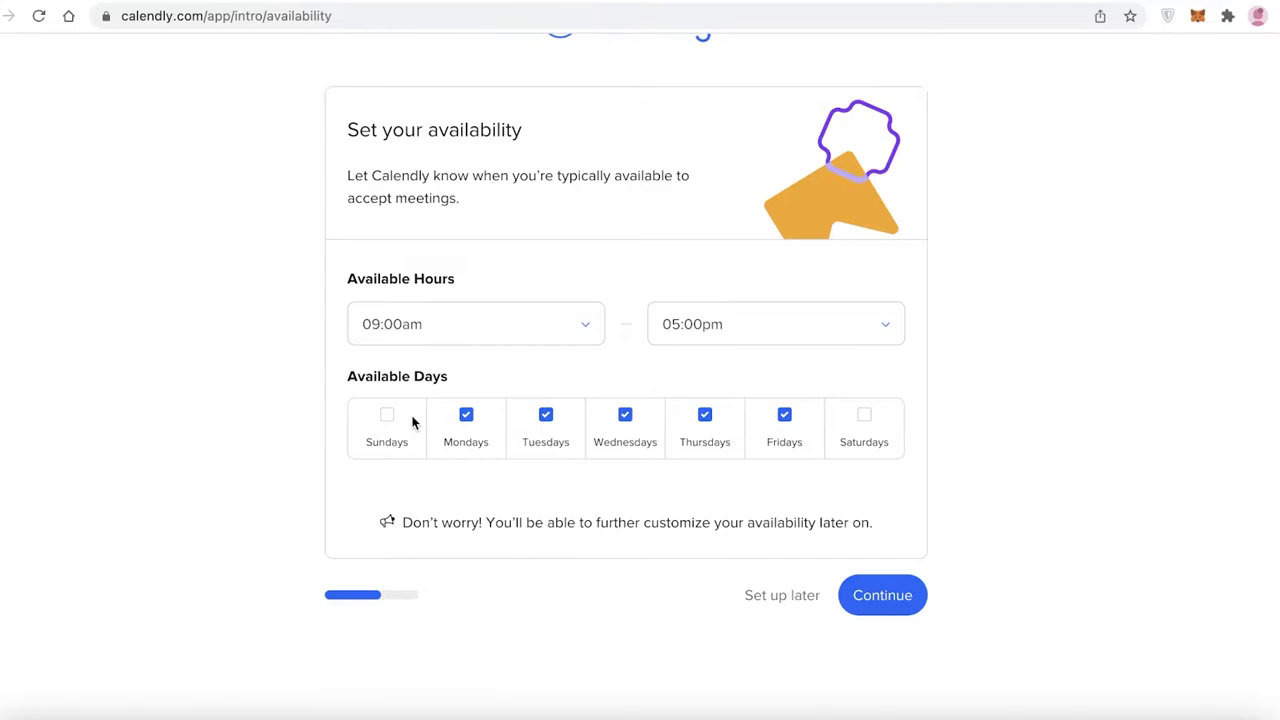
Remove Fridays and add Saturdays and Sundays in the available days, then finish setup with Education as the work role
{"action": "left_click", "coordinate": [784, 414]}
{"action": "left_click", "coordinate": [864, 418]}
{"action": "left_click", "coordinate": [389, 431]}
{"action": "left_click", "coordinate": [891, 600]}
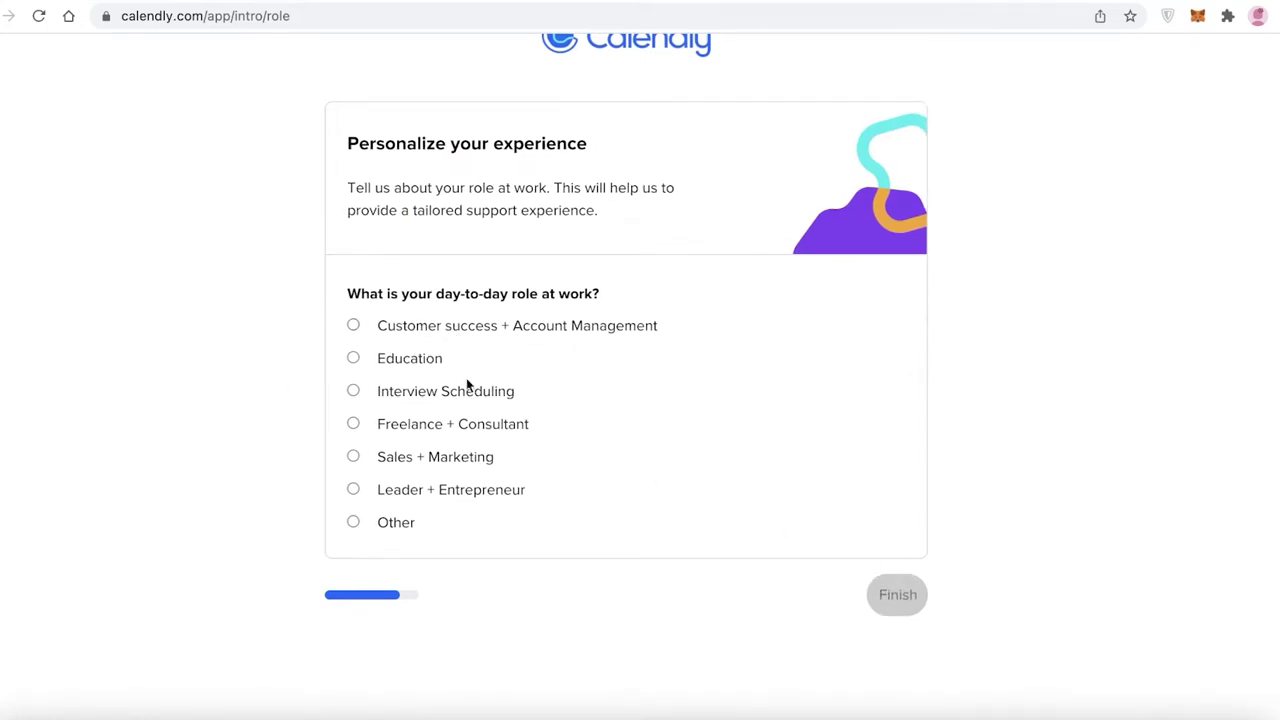
{"action": "left_click", "coordinate": [408, 360]}
{"action": "left_click", "coordinate": [893, 595]}
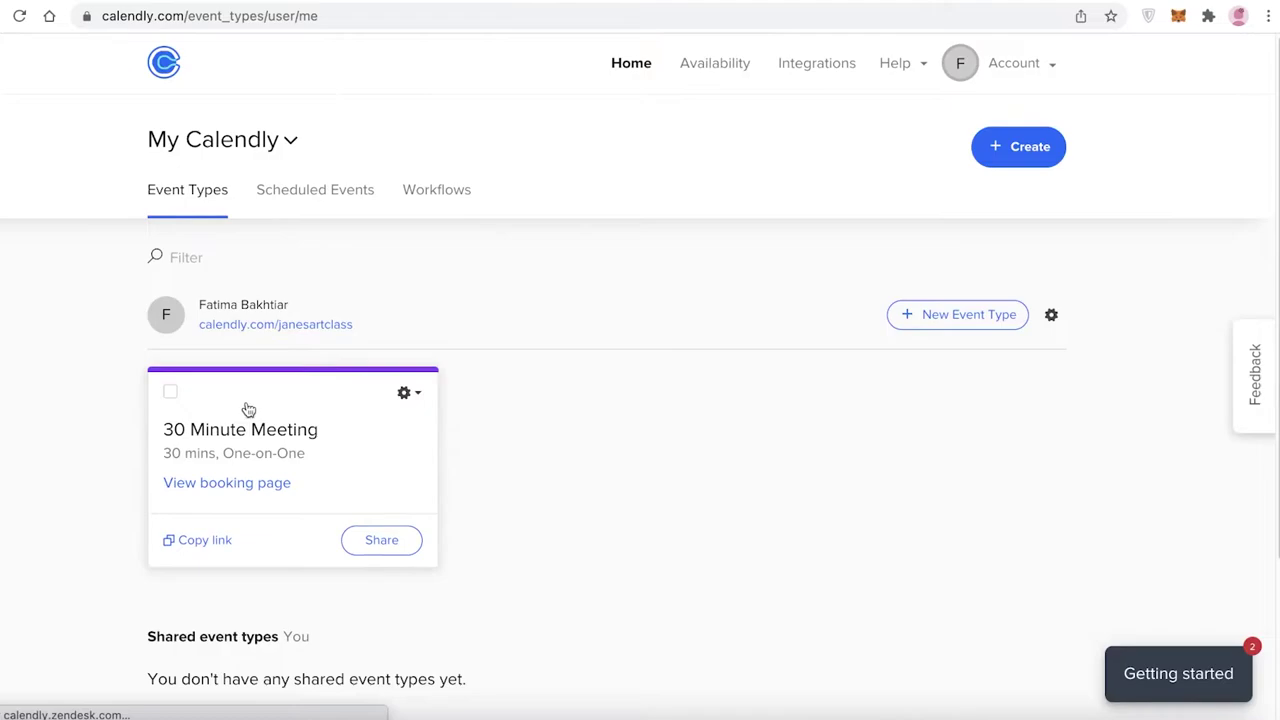
Delete the 30 Minute Meeting event type and check the public booking page calendly.com/janesartclass
{"action": "left_click", "coordinate": [410, 394]}
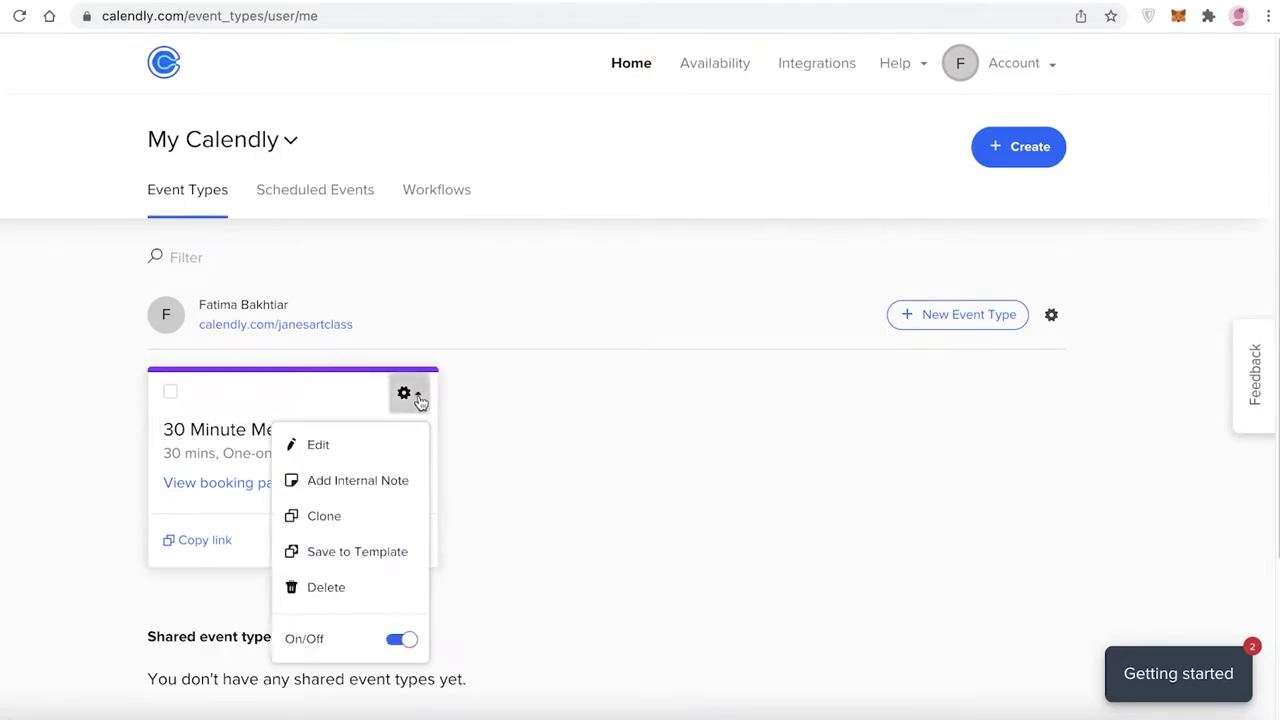
{"action": "left_click", "coordinate": [354, 594]}
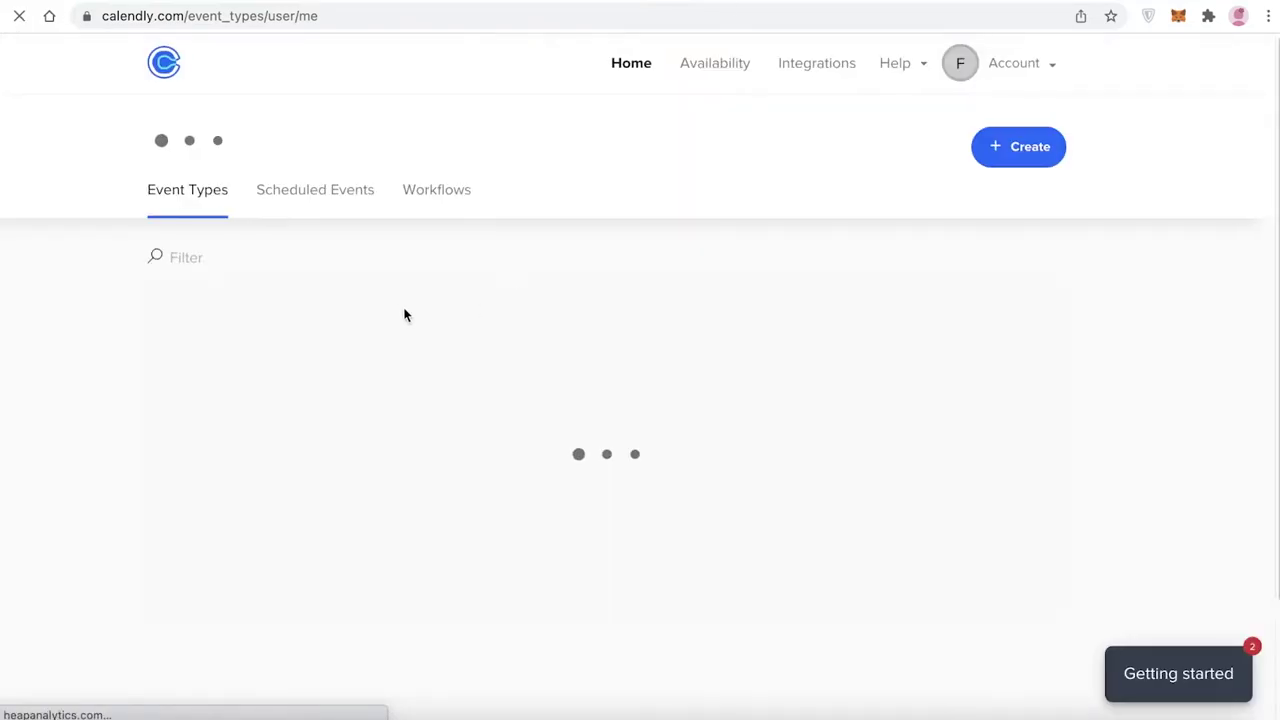
{"action": "left_click", "coordinate": [347, 331]}
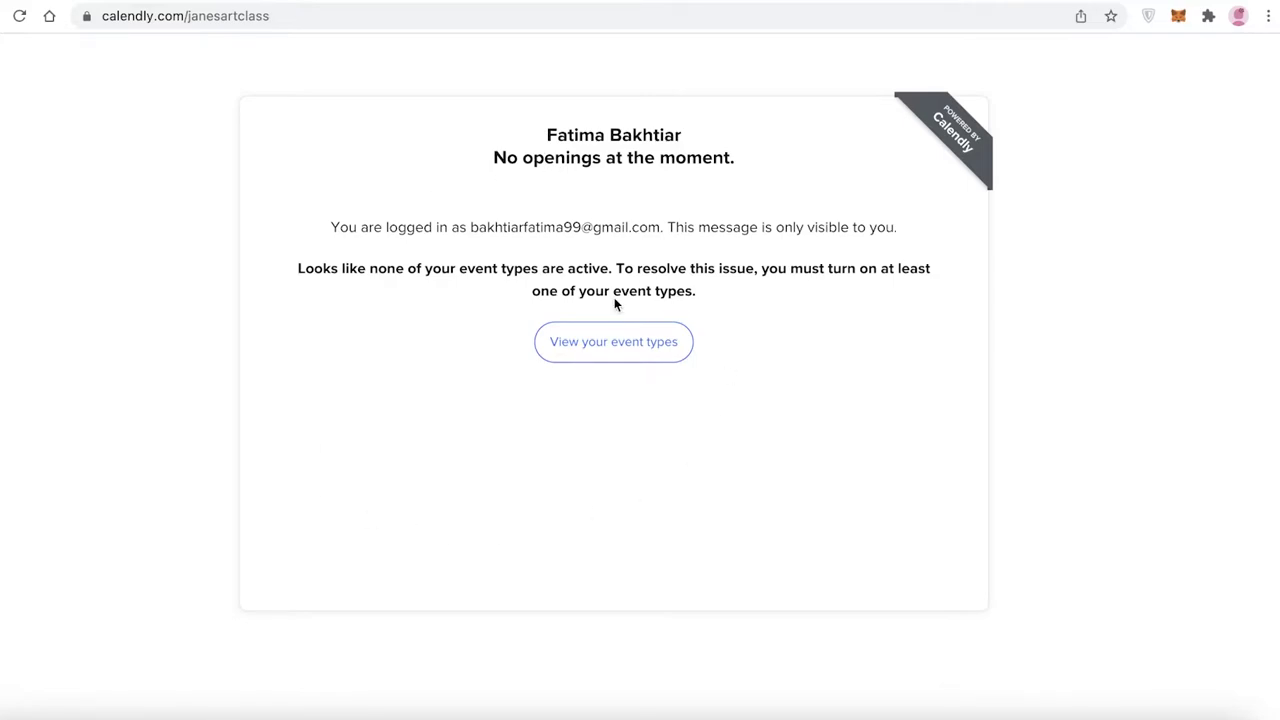
{"action": "left_click", "coordinate": [440, 4]}
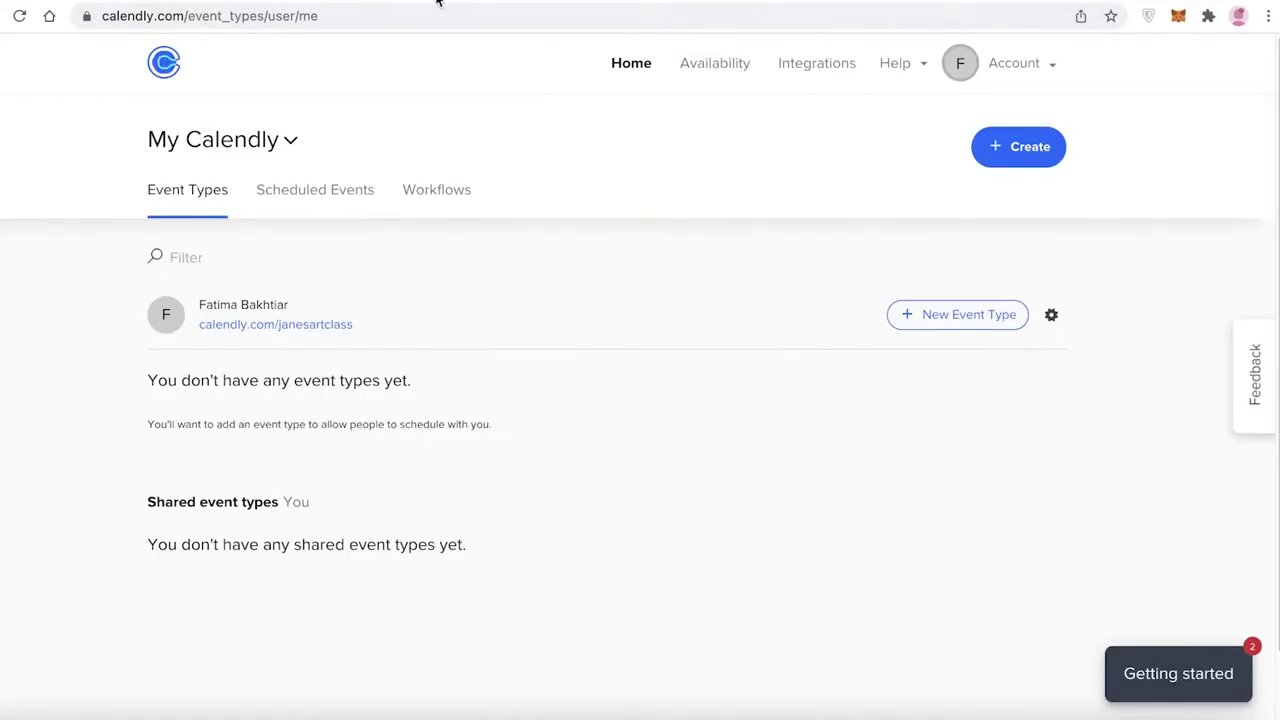
Create a new one-on-one event type named "Beginners Art Intro to Materials"
{"action": "left_click", "coordinate": [1001, 157]}
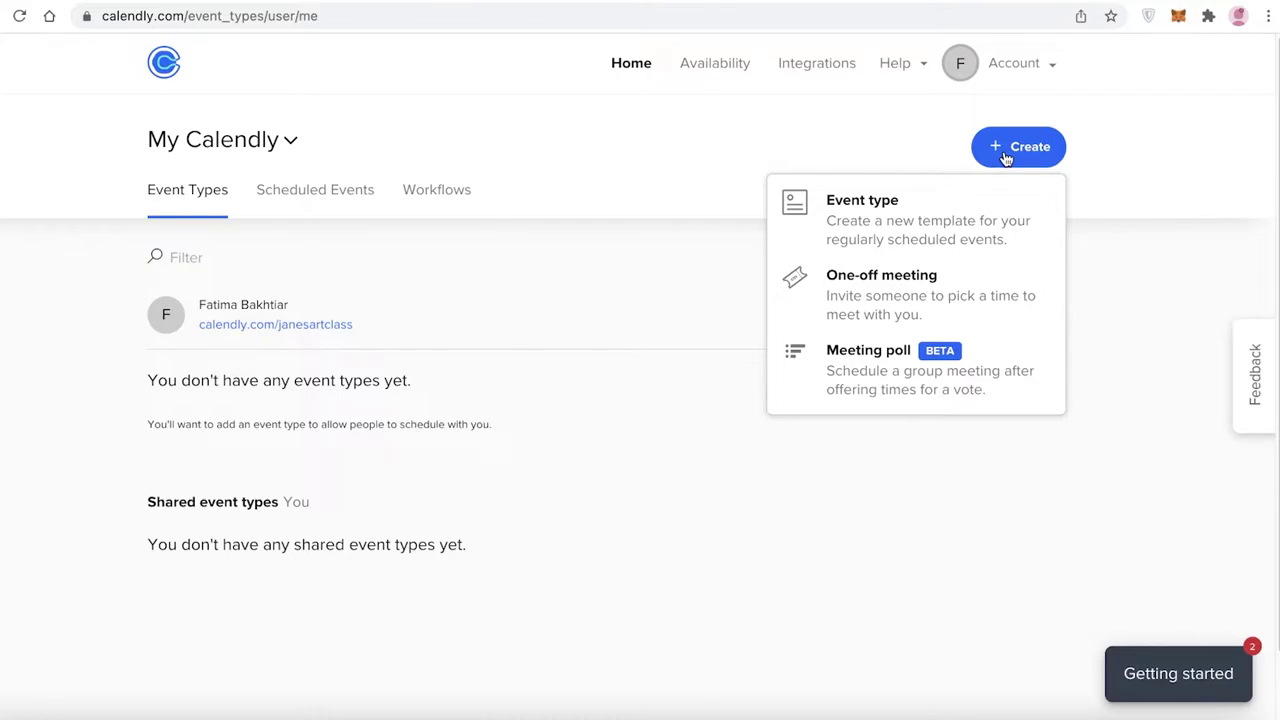
{"action": "left_click", "coordinate": [962, 222]}
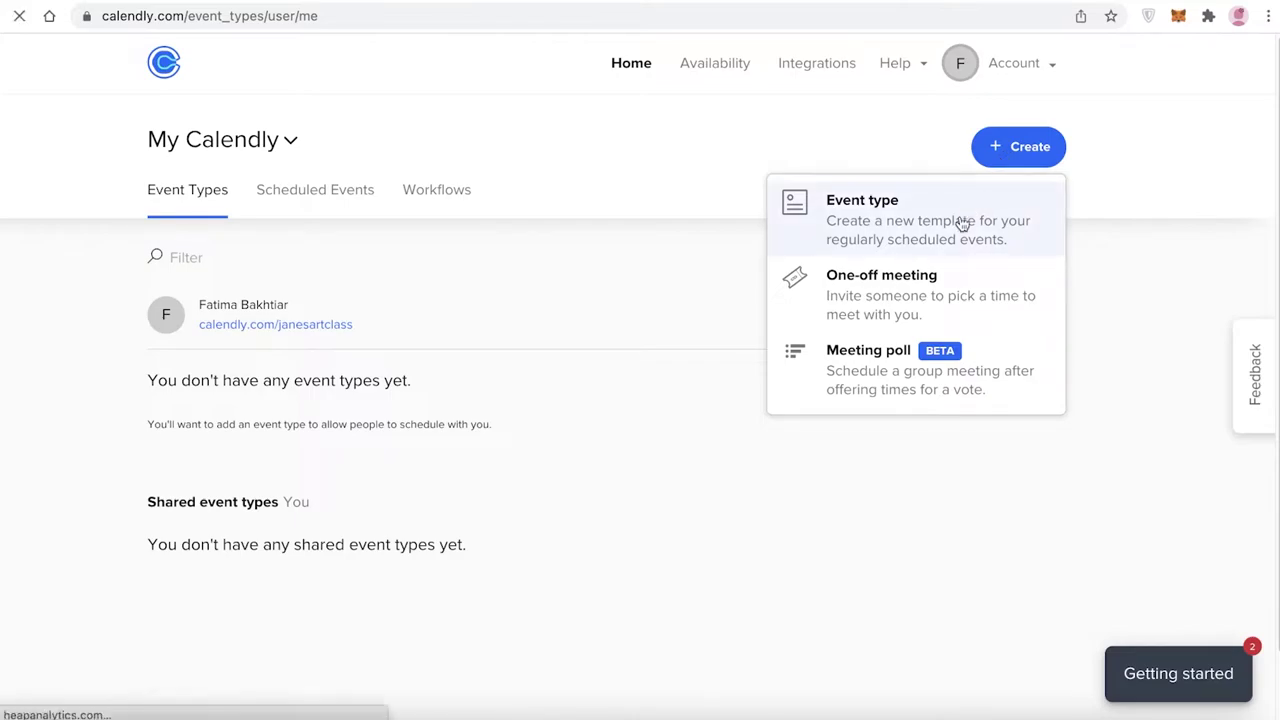
{"action": "left_click", "coordinate": [1028, 258]}
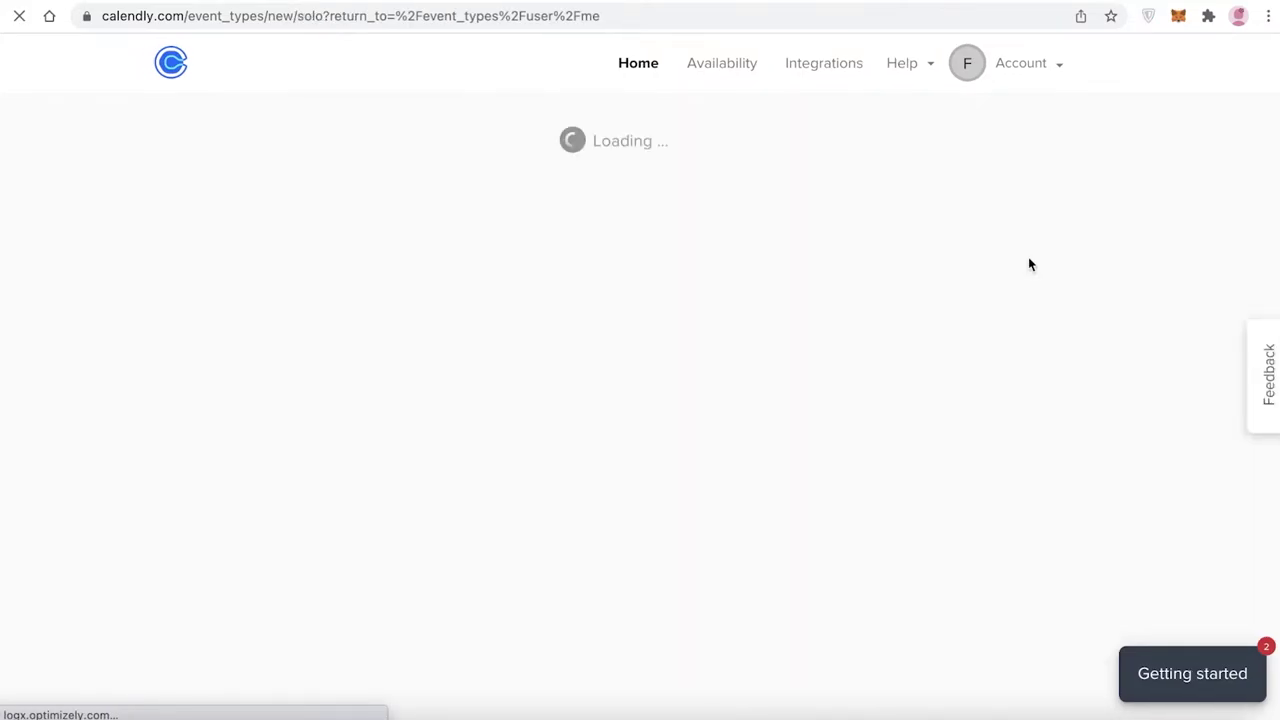
{"action": "left_click", "coordinate": [412, 379]}
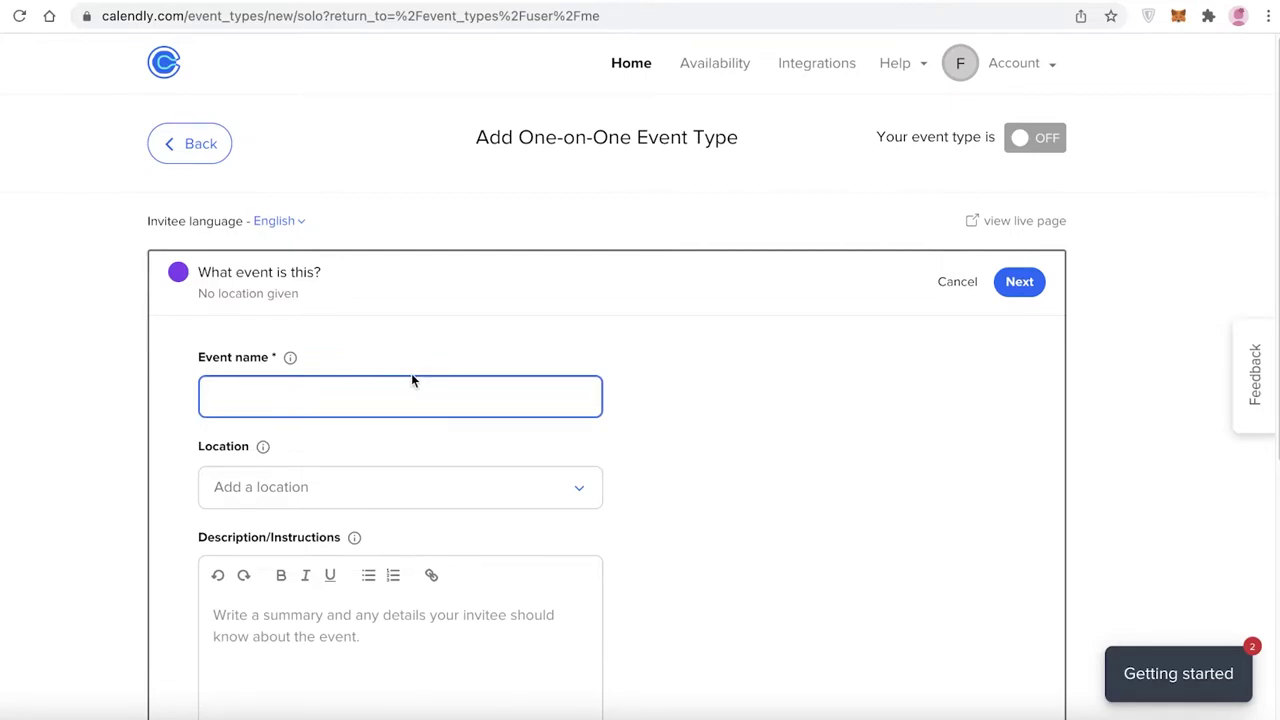
{"action": "type", "text": "Beginners Art In"}
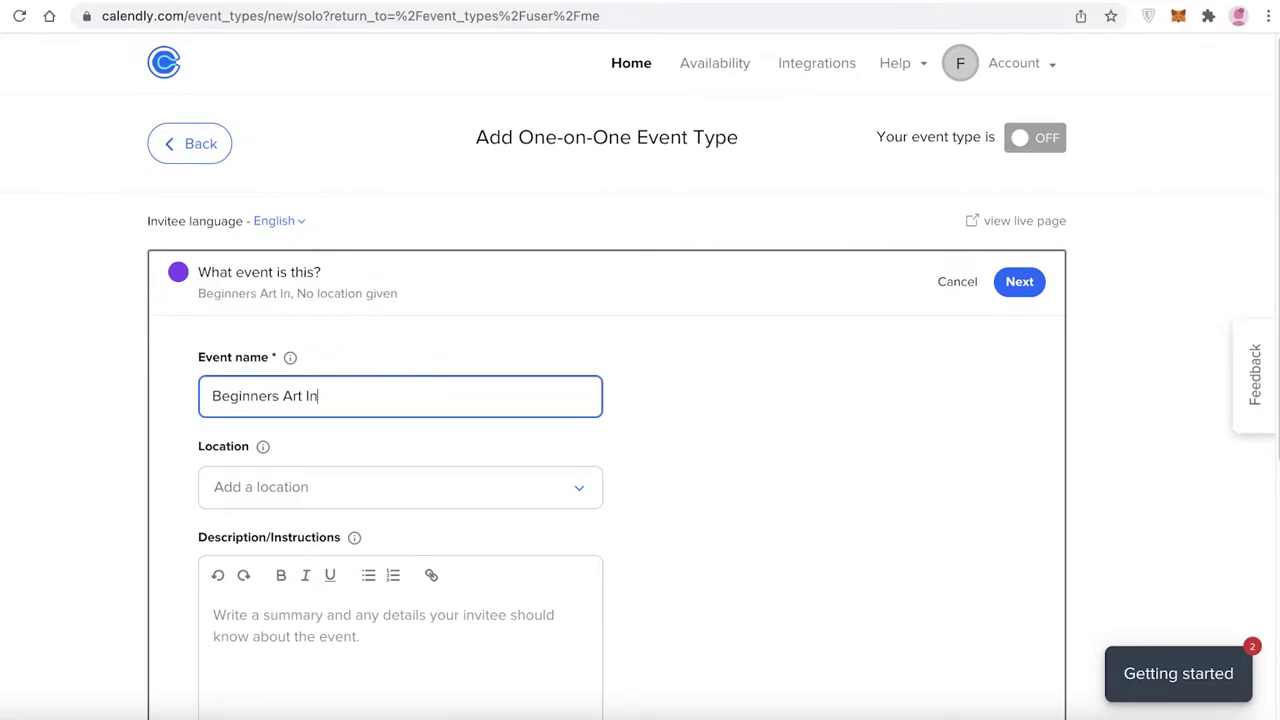
{"action": "type", "text": "tro to Materials"}
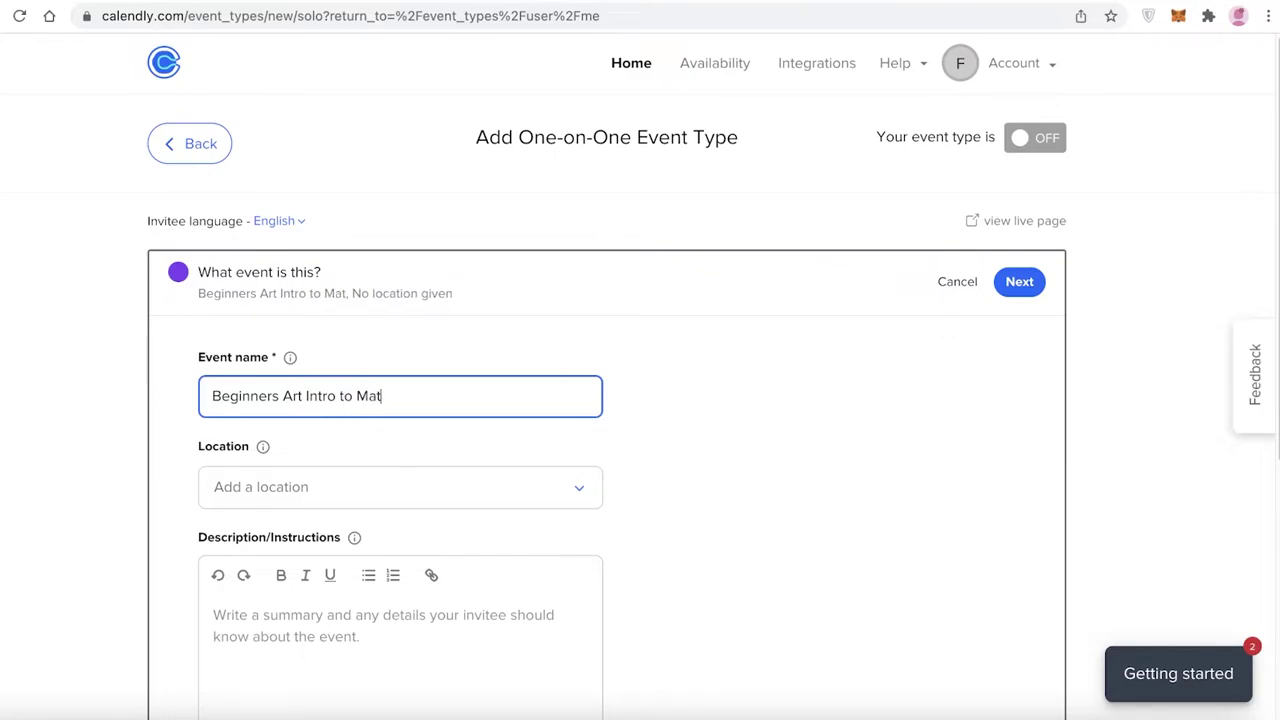
Set the event's location to an in-person meeting at "xyz"
{"action": "scroll", "coordinate": [429, 257], "scroll_direction": "down", "scroll_amount": 3}
{"action": "left_click", "coordinate": [430, 258]}
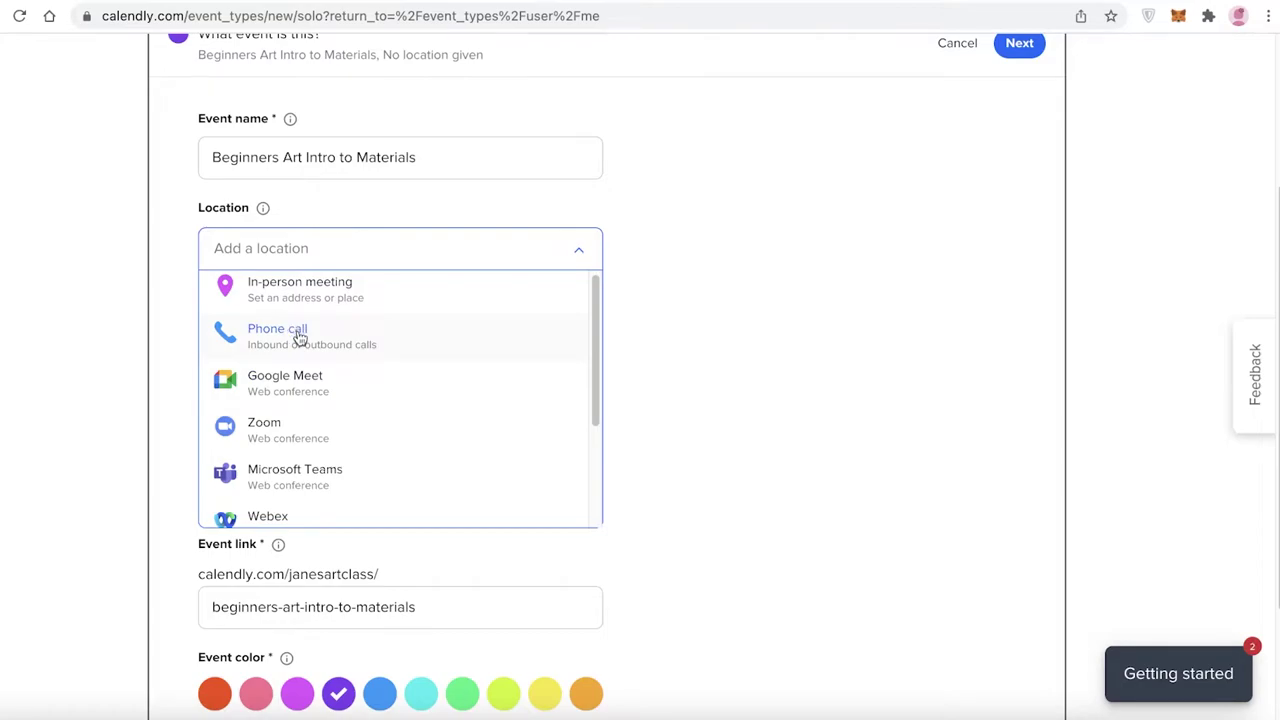
{"action": "left_click", "coordinate": [391, 301]}
{"action": "left_click", "coordinate": [554, 251]}
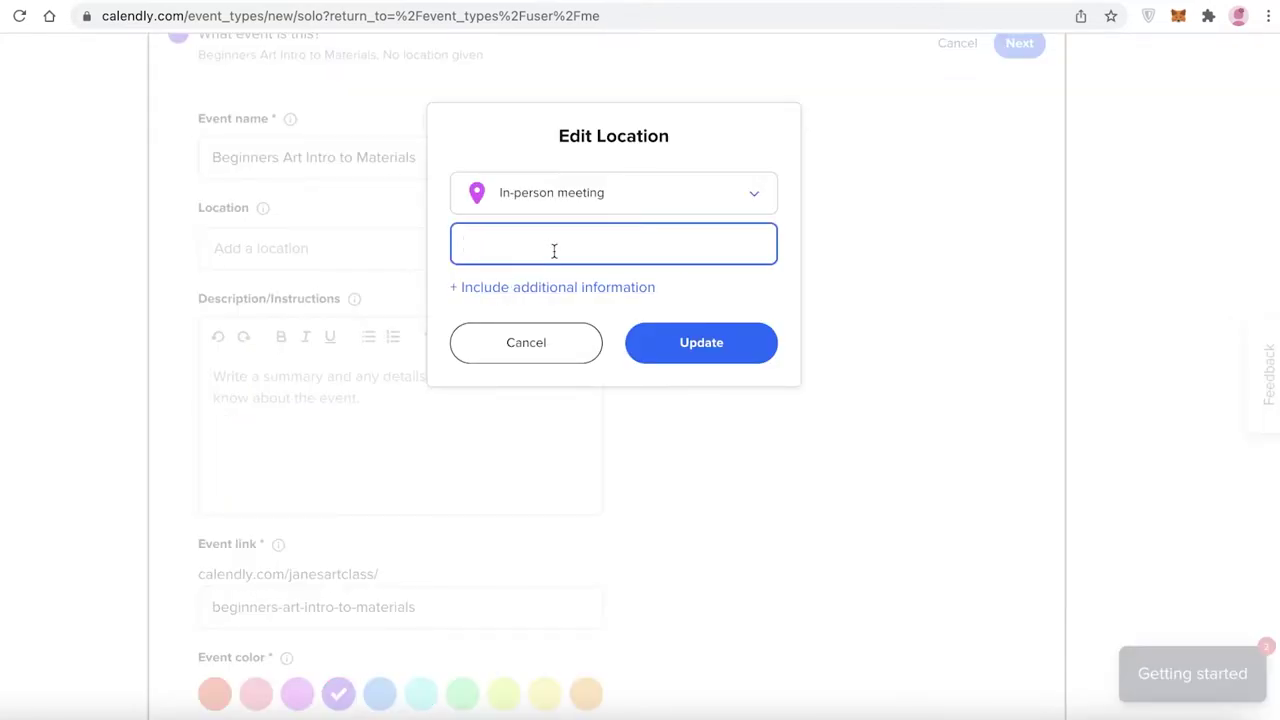
{"action": "type", "text": "xyz"}
{"action": "left_click", "coordinate": [676, 345]}
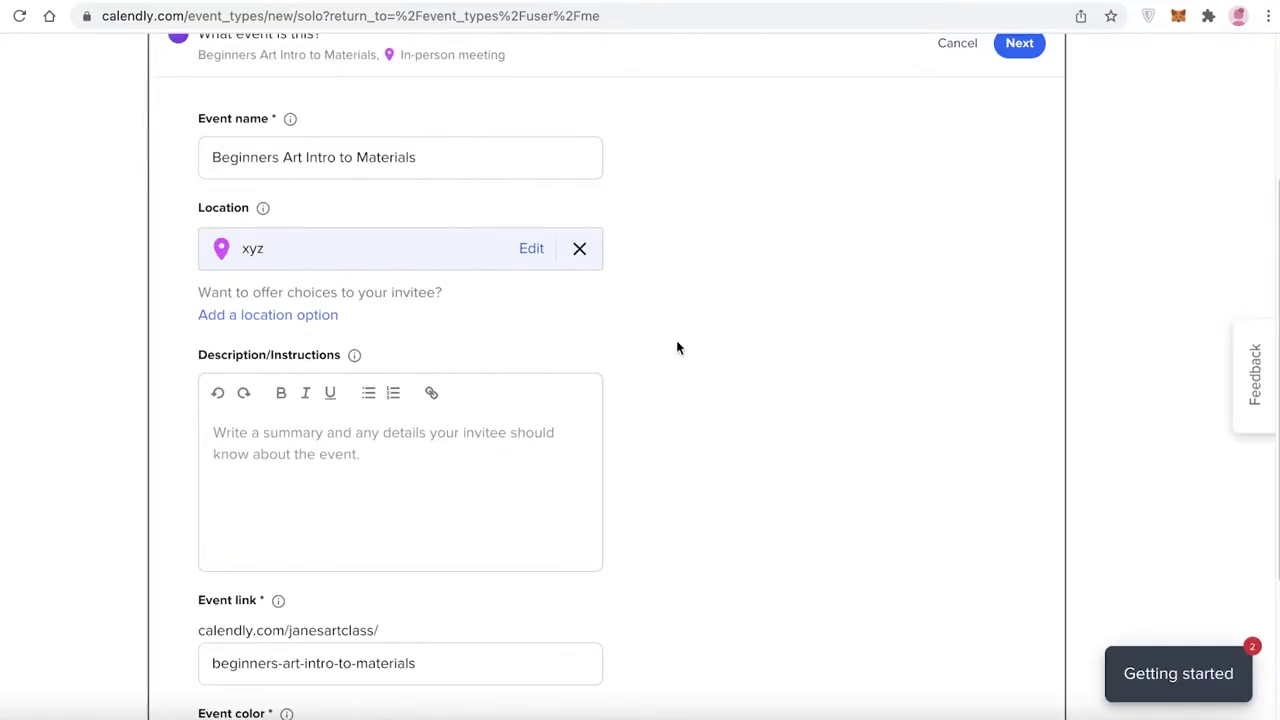
Enter the event description "This is a beginners intro to art materials and all they need to know about art mediums."
{"action": "left_click", "coordinate": [352, 455]}
{"action": "type", "text": "This"}
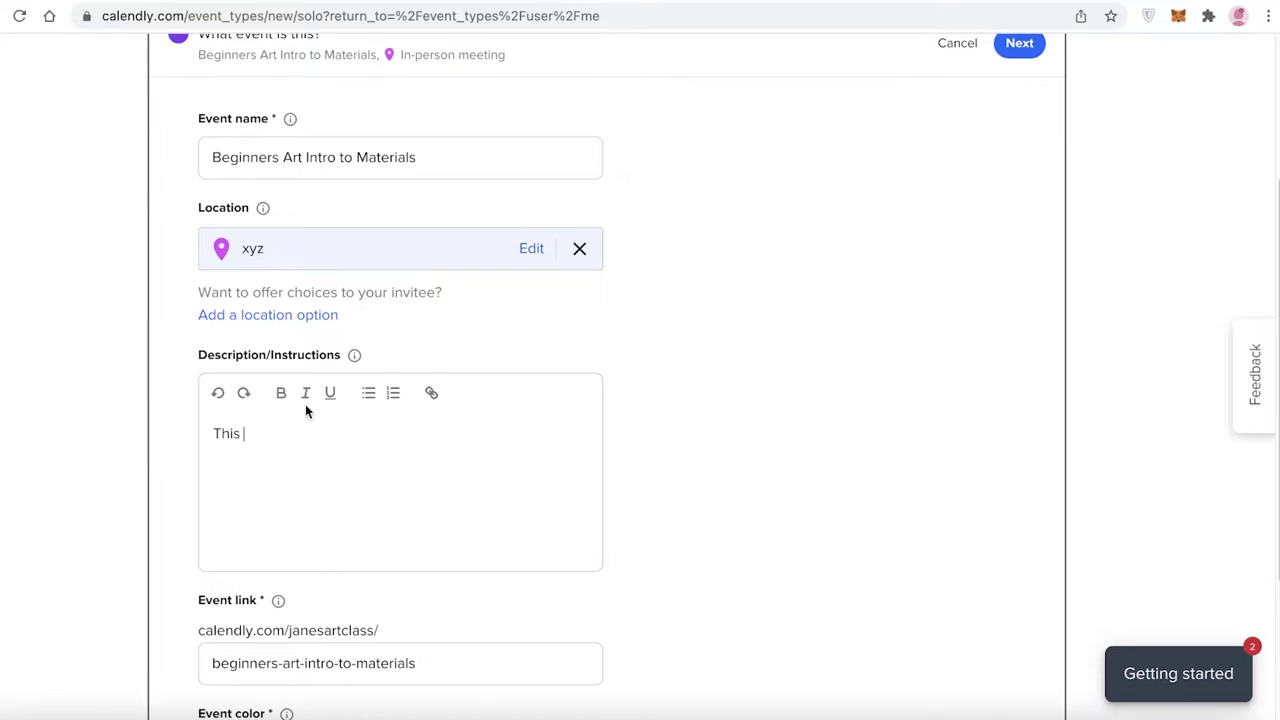
{"action": "type", "text": " is a beginners intro to art materials and all they need to know about art mediums."}
{"action": "scroll", "coordinate": [263, 540], "scroll_direction": "down", "scroll_amount": 1}
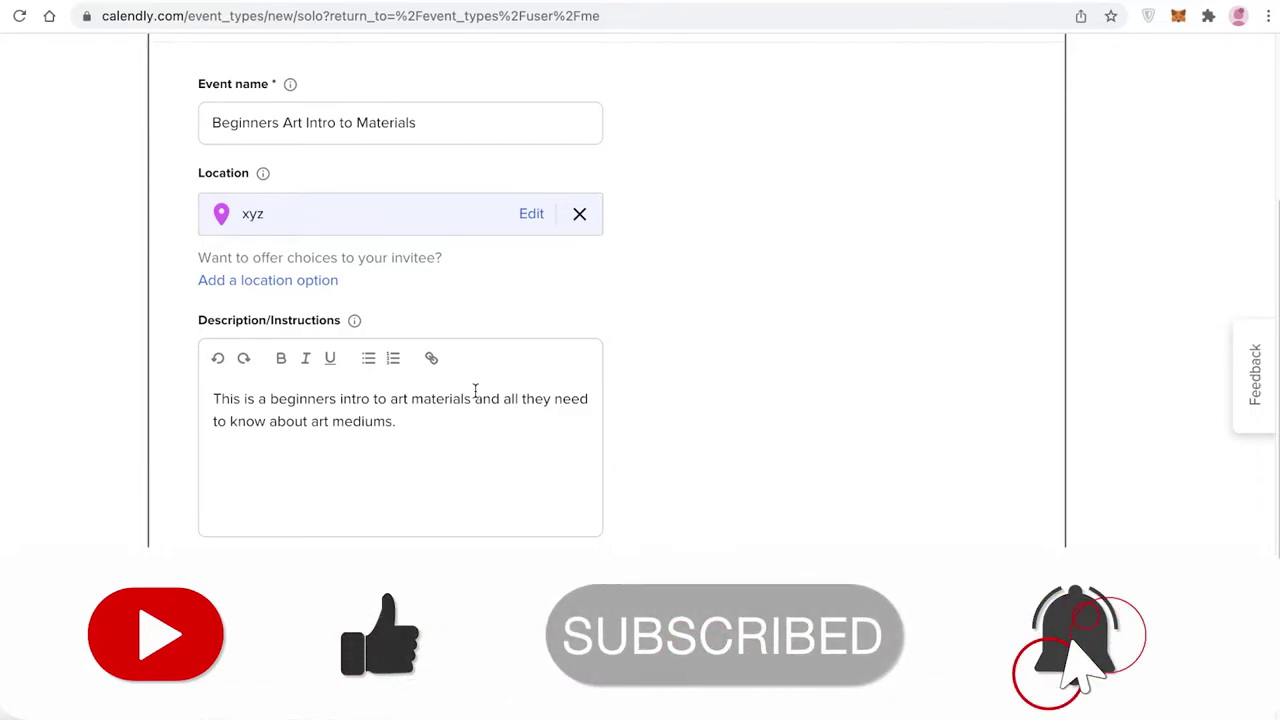
Choose pink as the event color and continue to the booking time settings
{"action": "scroll", "coordinate": [460, 385], "scroll_direction": "down", "scroll_amount": 2}
{"action": "left_click", "coordinate": [255, 548]}
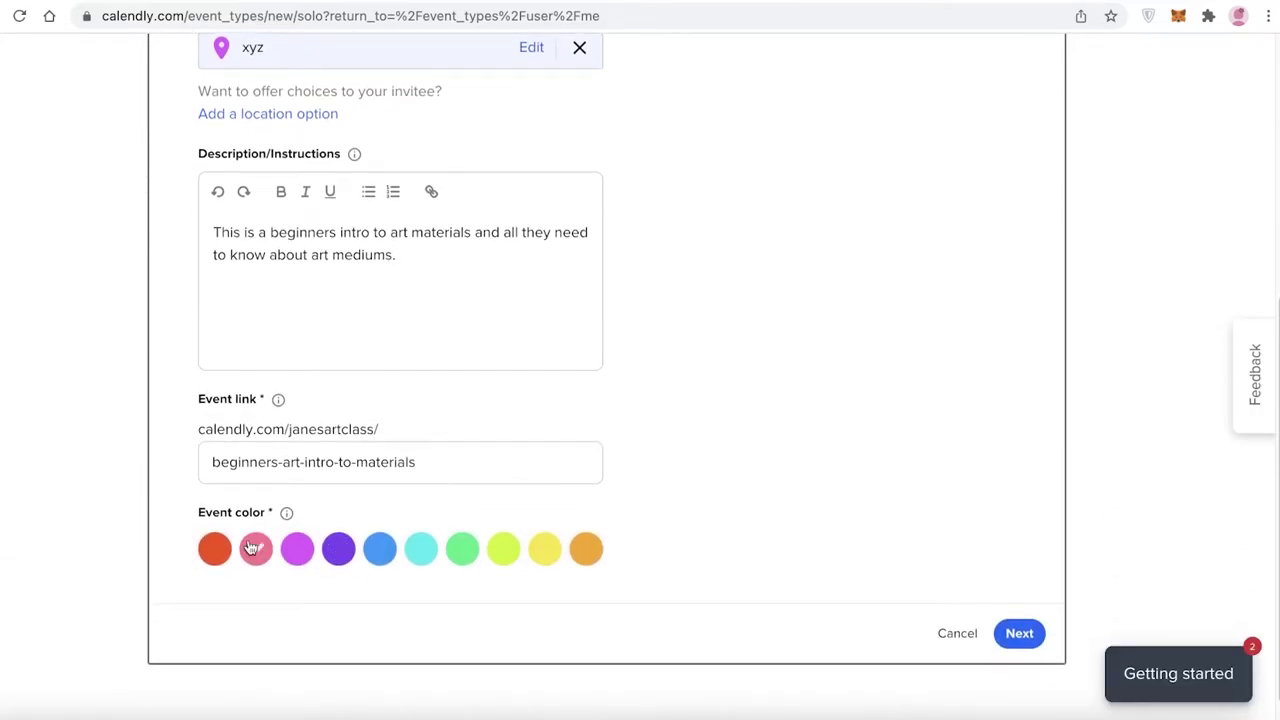
{"action": "left_click", "coordinate": [215, 550]}
{"action": "left_click", "coordinate": [300, 550]}
{"action": "left_click", "coordinate": [250, 558]}
{"action": "left_click", "coordinate": [1020, 638]}
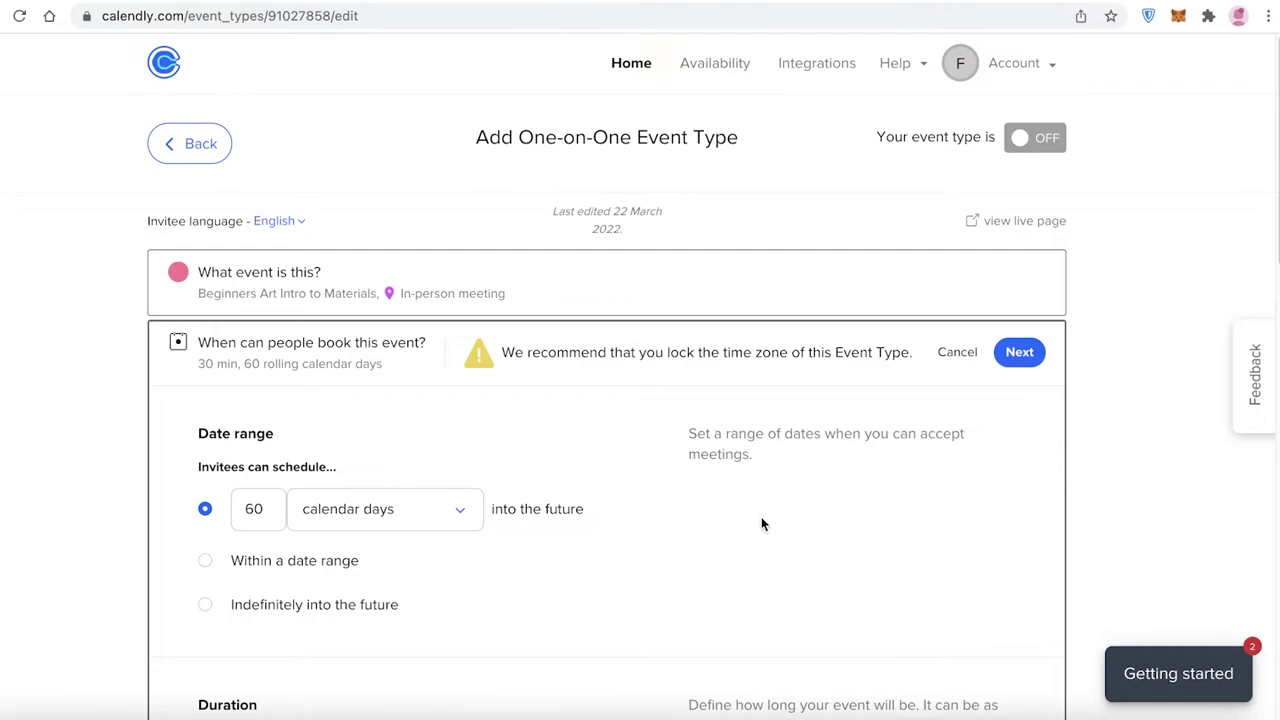
Let invitees schedule the event up to 30 calendar days into the future
{"action": "scroll", "coordinate": [740, 515], "scroll_direction": "down", "scroll_amount": 3}
{"action": "left_click", "coordinate": [357, 298]}
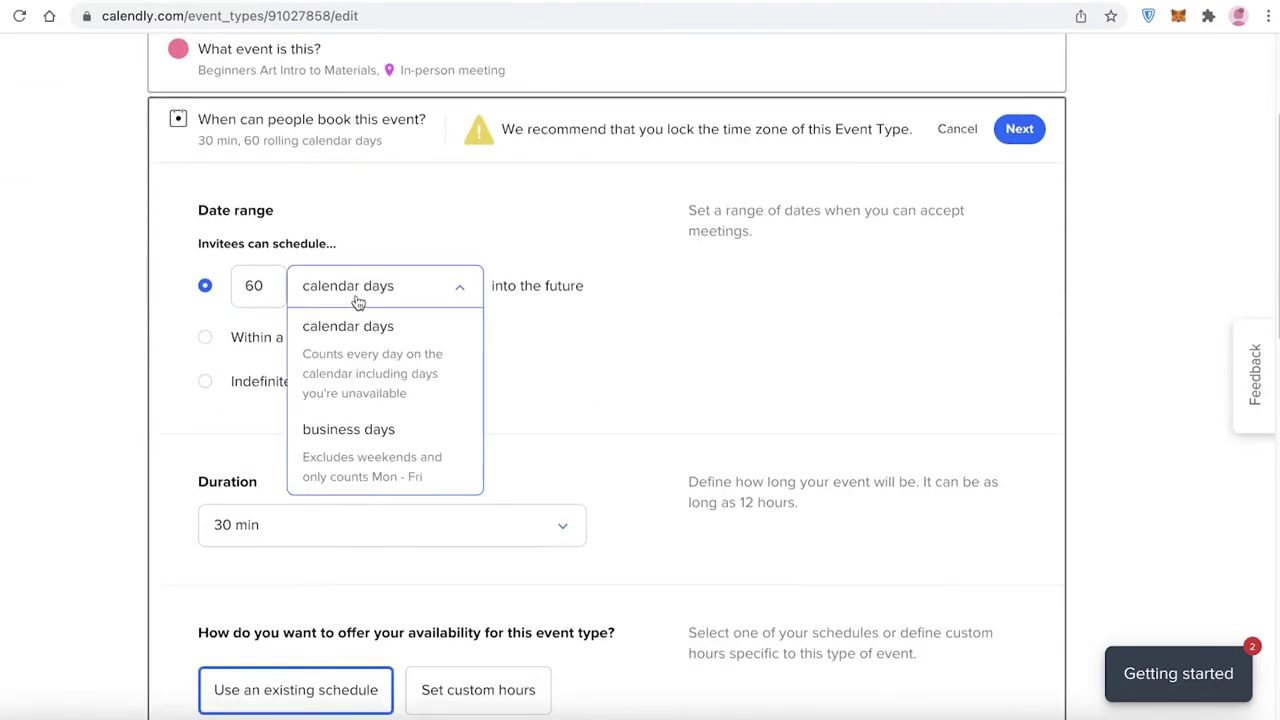
{"action": "left_click", "coordinate": [275, 295]}
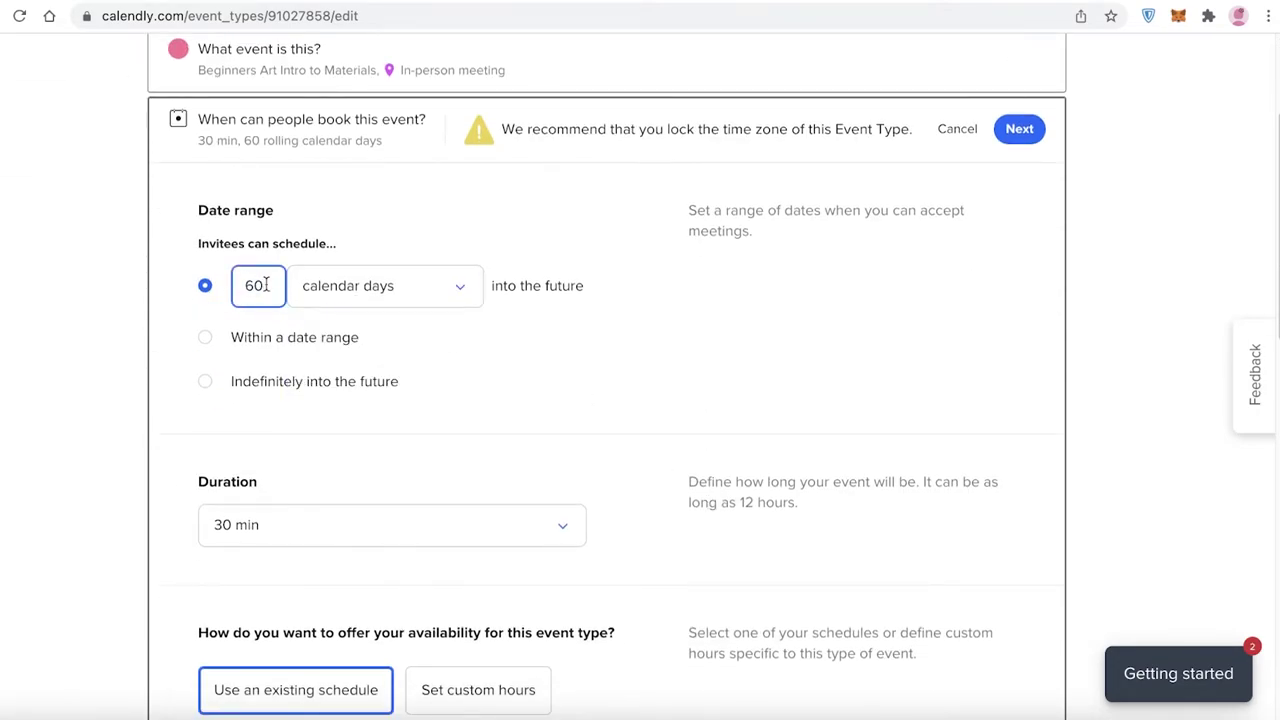
{"action": "left_click_drag", "start_coordinate": [266, 286], "coordinate": [190, 300]}
{"action": "type", "text": "30"}
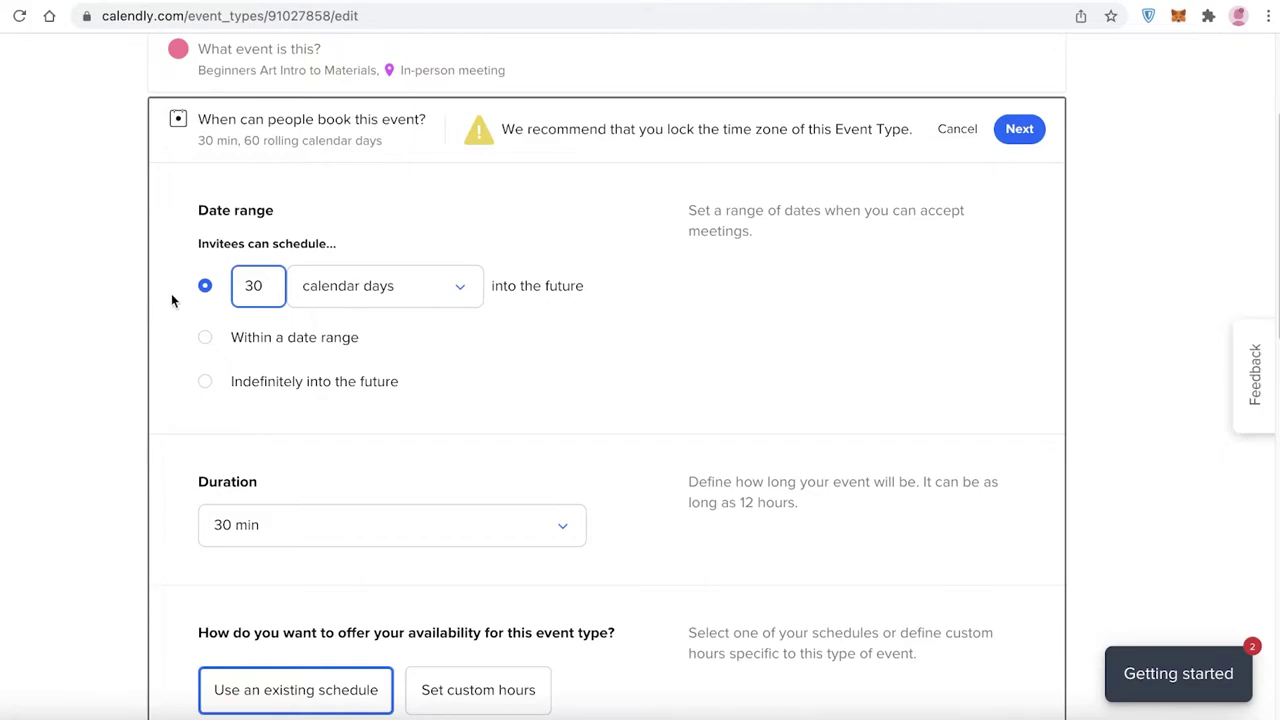
{"action": "left_click", "coordinate": [374, 370]}
{"action": "left_click", "coordinate": [344, 341]}
{"action": "left_click", "coordinate": [273, 399]}
{"action": "left_click", "coordinate": [218, 294]}
Switch the event's duration from the preset lengths to a custom length
{"action": "scroll", "coordinate": [320, 363], "scroll_direction": "down", "scroll_amount": 3}
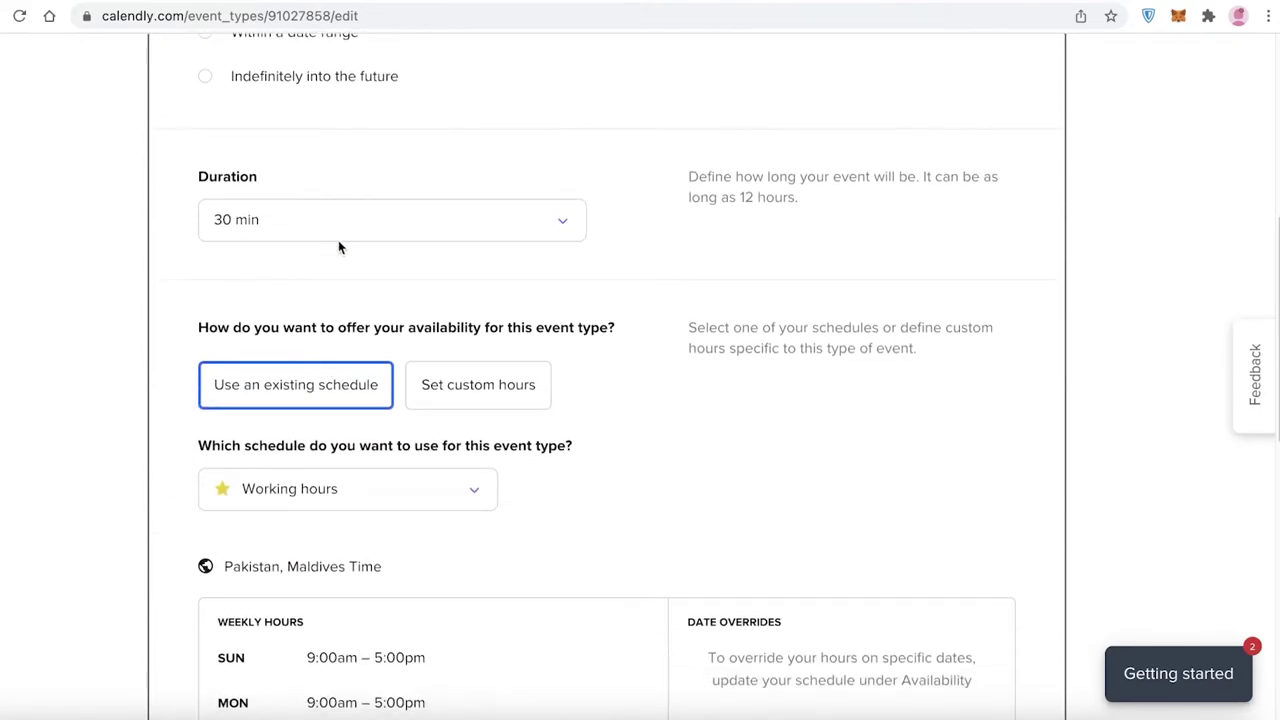
{"action": "left_click", "coordinate": [351, 237]}
{"action": "scroll", "coordinate": [343, 348], "scroll_direction": "down", "scroll_amount": 3}
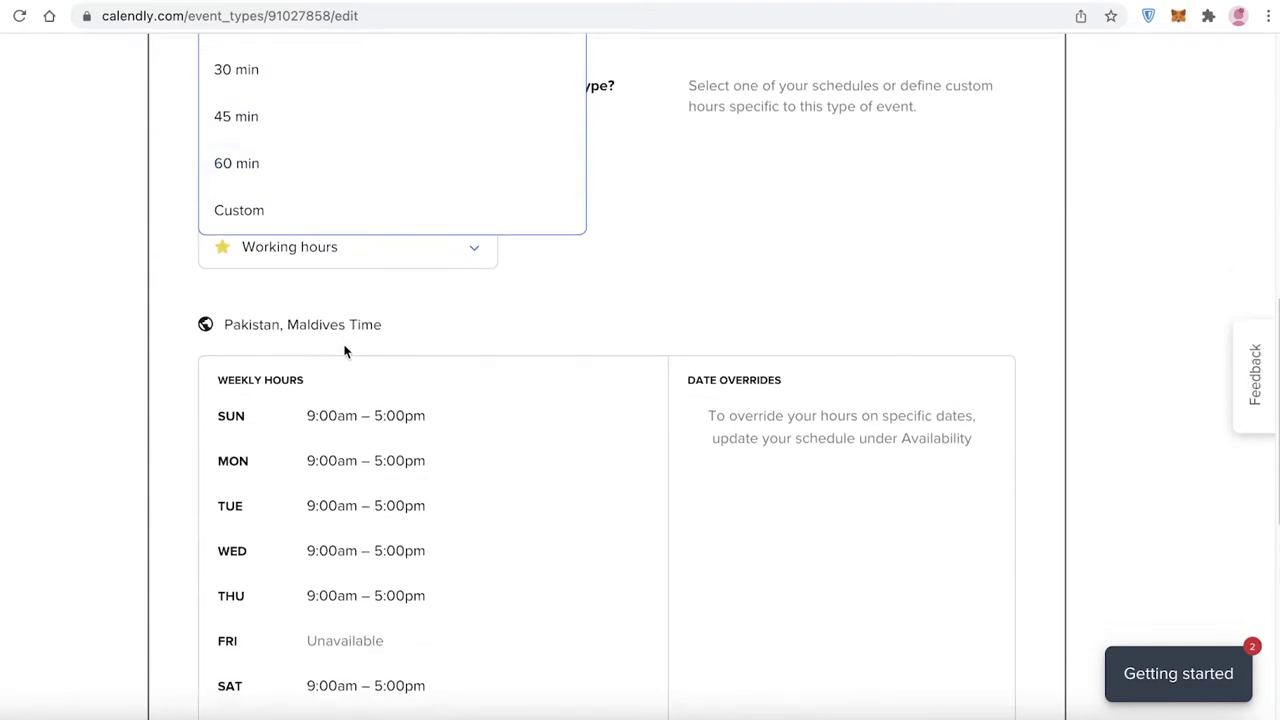
{"action": "scroll", "coordinate": [236, 404], "scroll_direction": "up", "scroll_amount": 2}
{"action": "left_click", "coordinate": [238, 426]}
{"action": "left_click", "coordinate": [369, 206]}
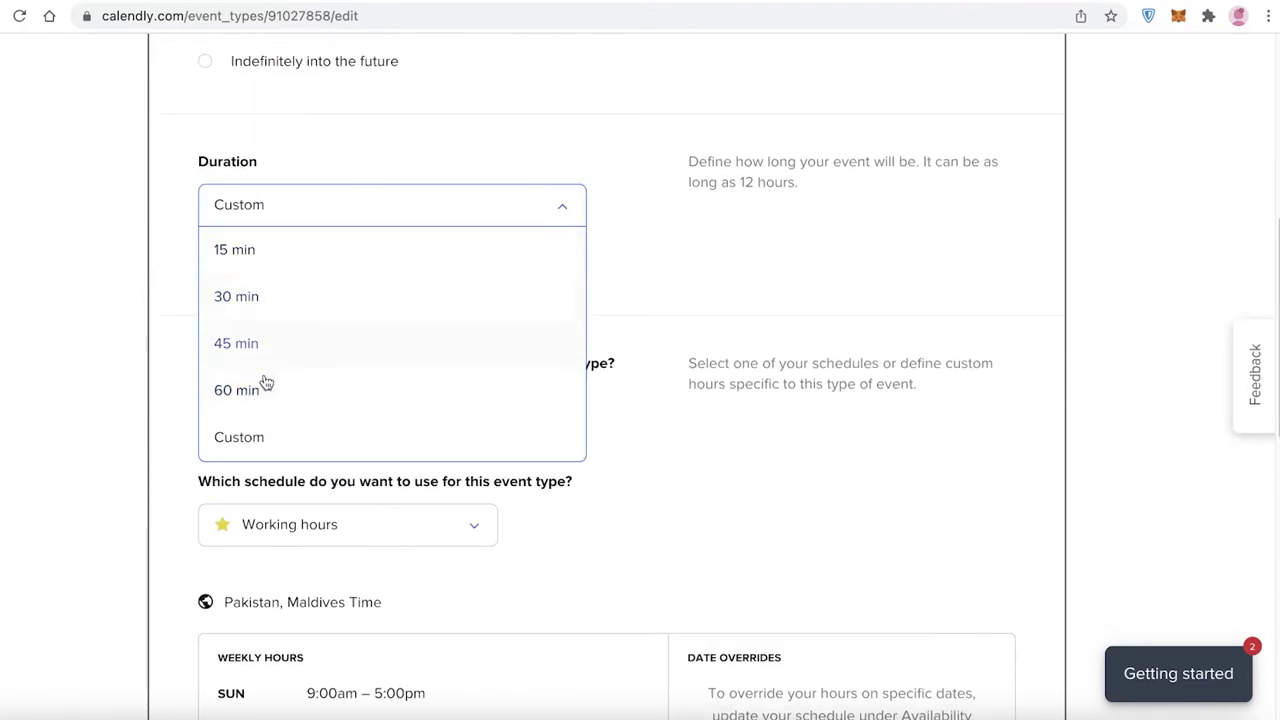
{"action": "left_click", "coordinate": [298, 228]}
{"action": "left_click", "coordinate": [239, 437]}
Set the custom duration to 2 hours
{"action": "left_click", "coordinate": [307, 261]}
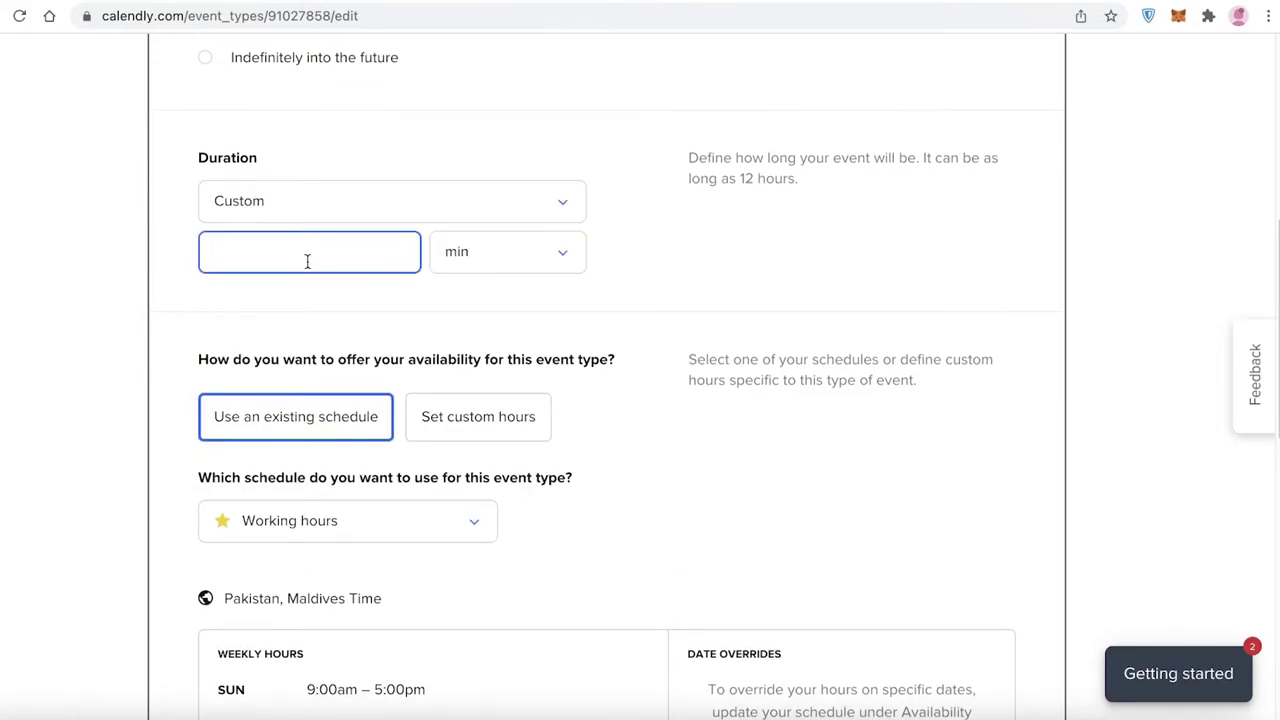
{"action": "type", "text": "2"}
{"action": "left_click", "coordinate": [452, 264]}
{"action": "left_click", "coordinate": [470, 340]}
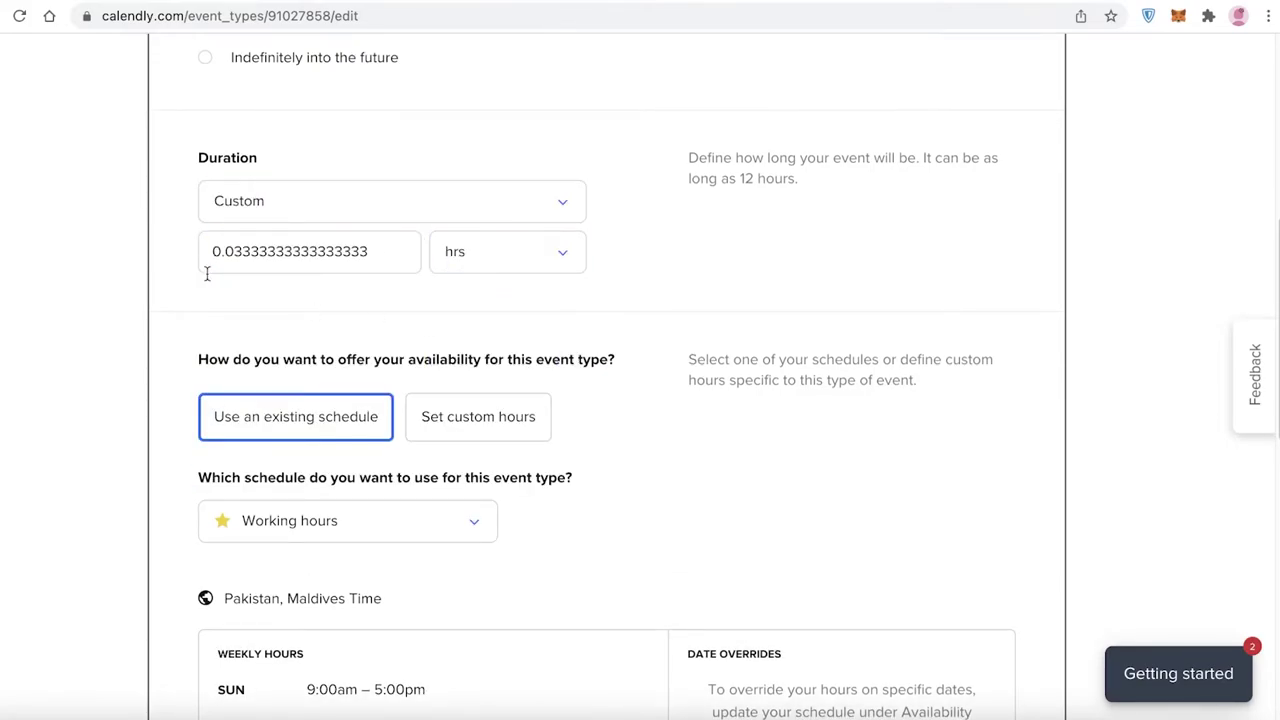
{"action": "triple_click", "coordinate": [330, 258]}
{"action": "type", "text": "2"}
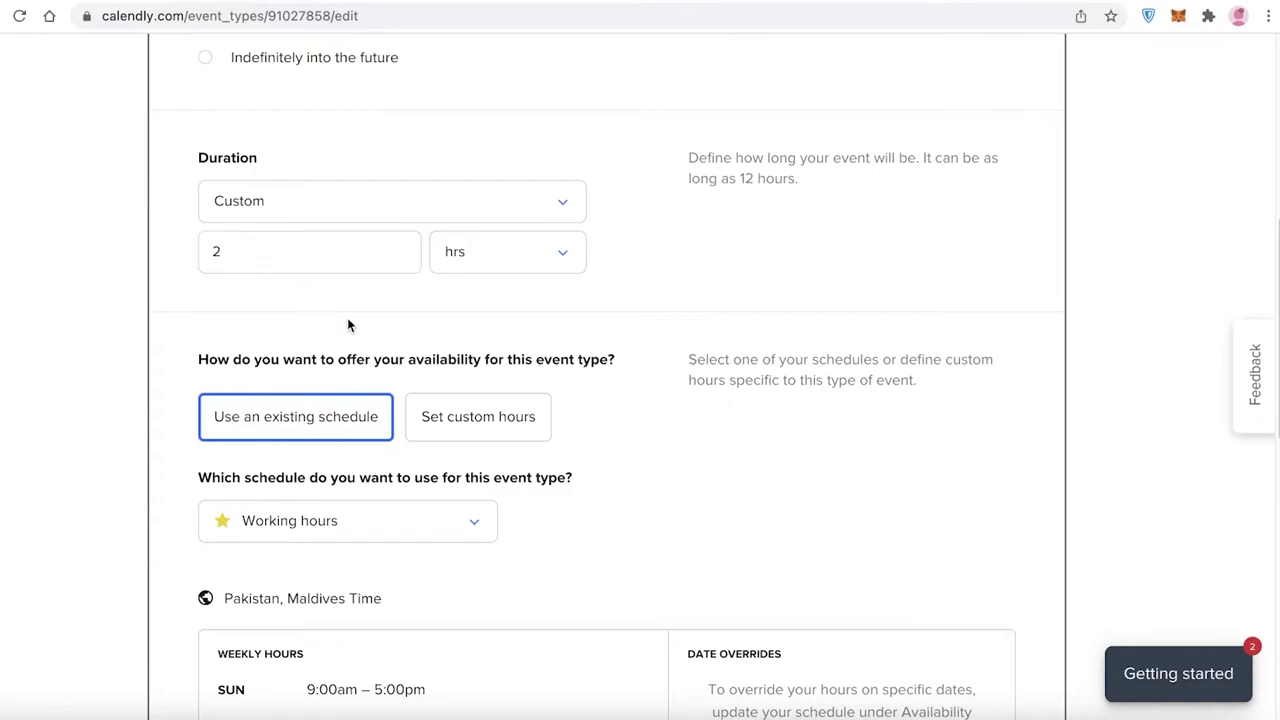
Use custom hours for this event type and make Sunday, Wednesday and Thursday unavailable
{"action": "scroll", "coordinate": [341, 332], "scroll_direction": "down", "scroll_amount": 1}
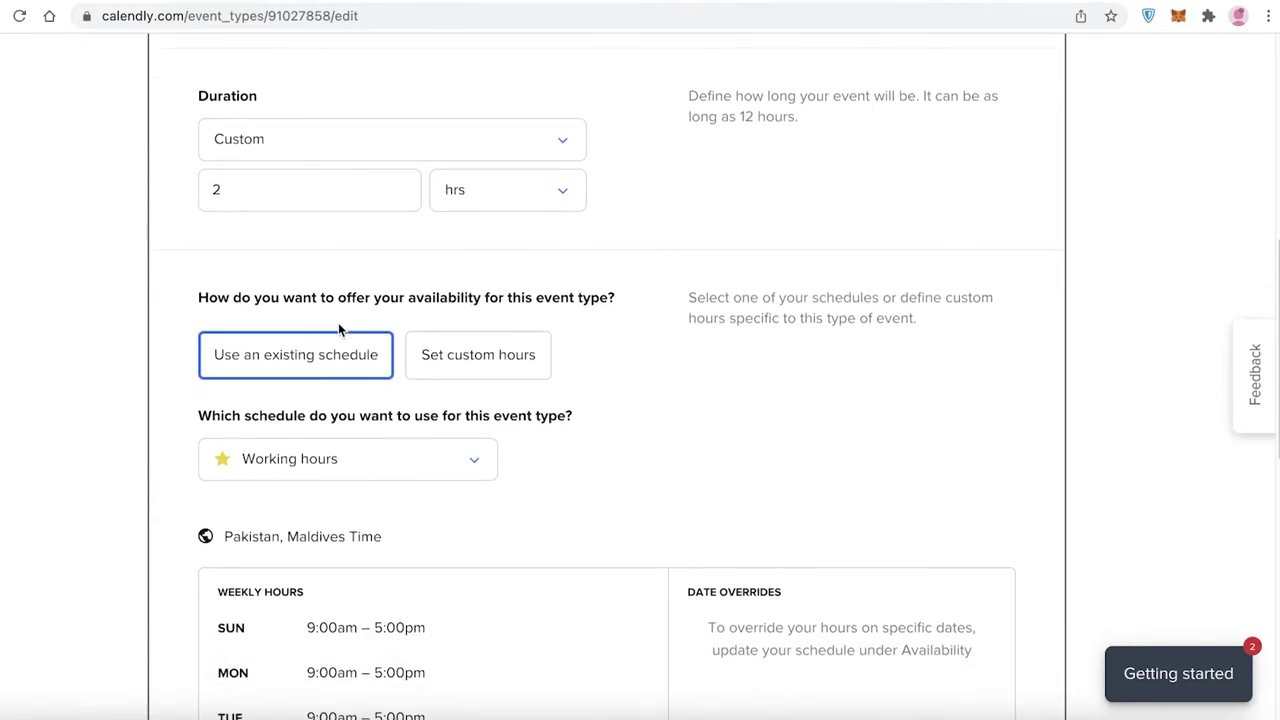
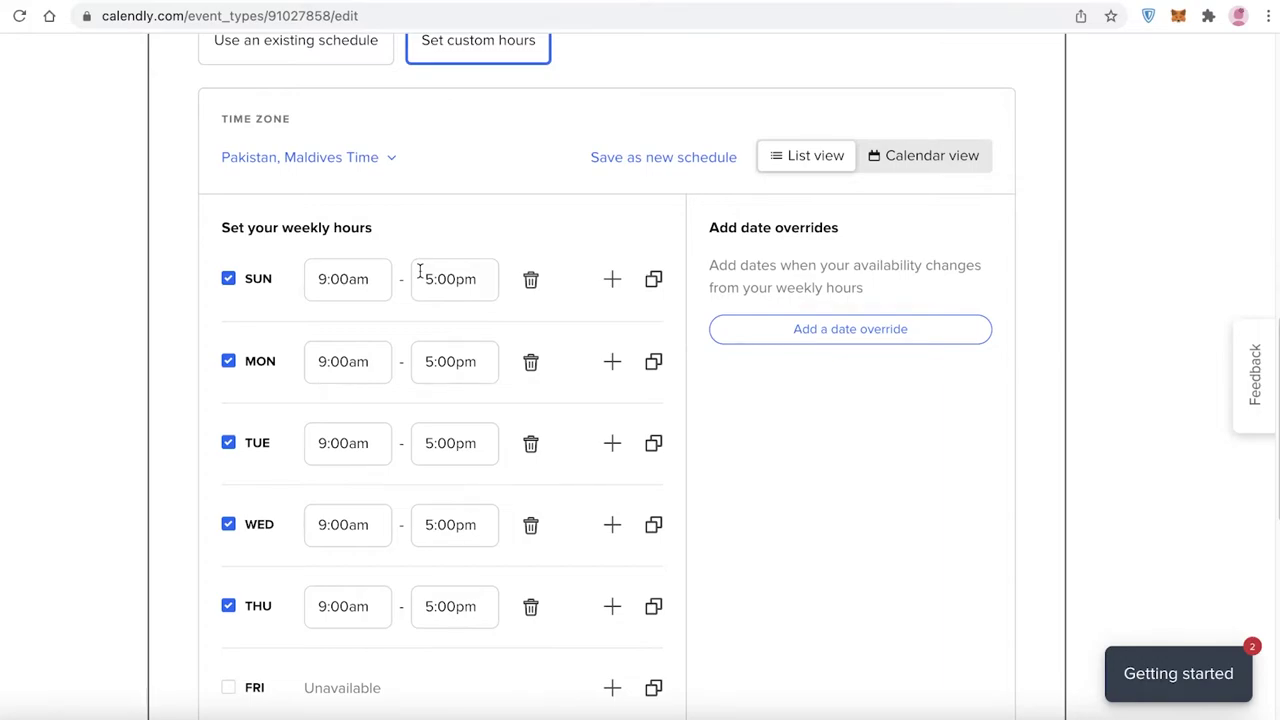
{"action": "left_click", "coordinate": [262, 281]}
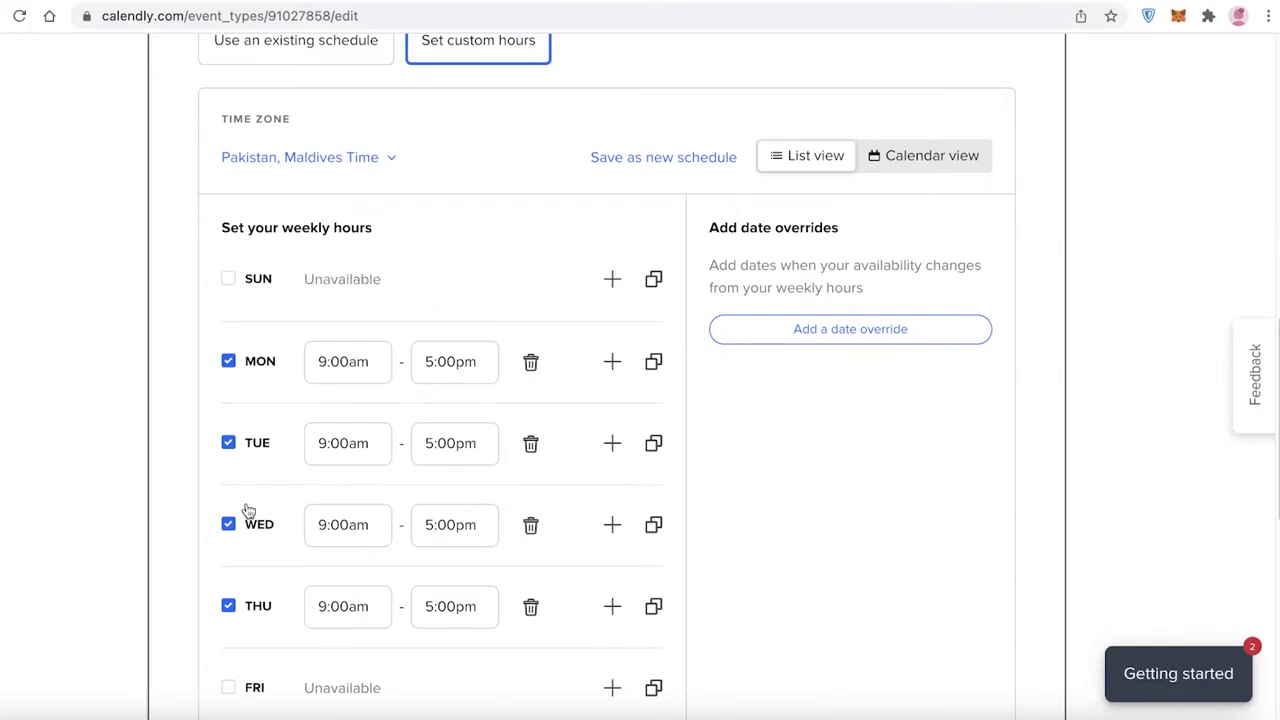
{"action": "left_click", "coordinate": [248, 522]}
{"action": "left_click", "coordinate": [254, 612]}
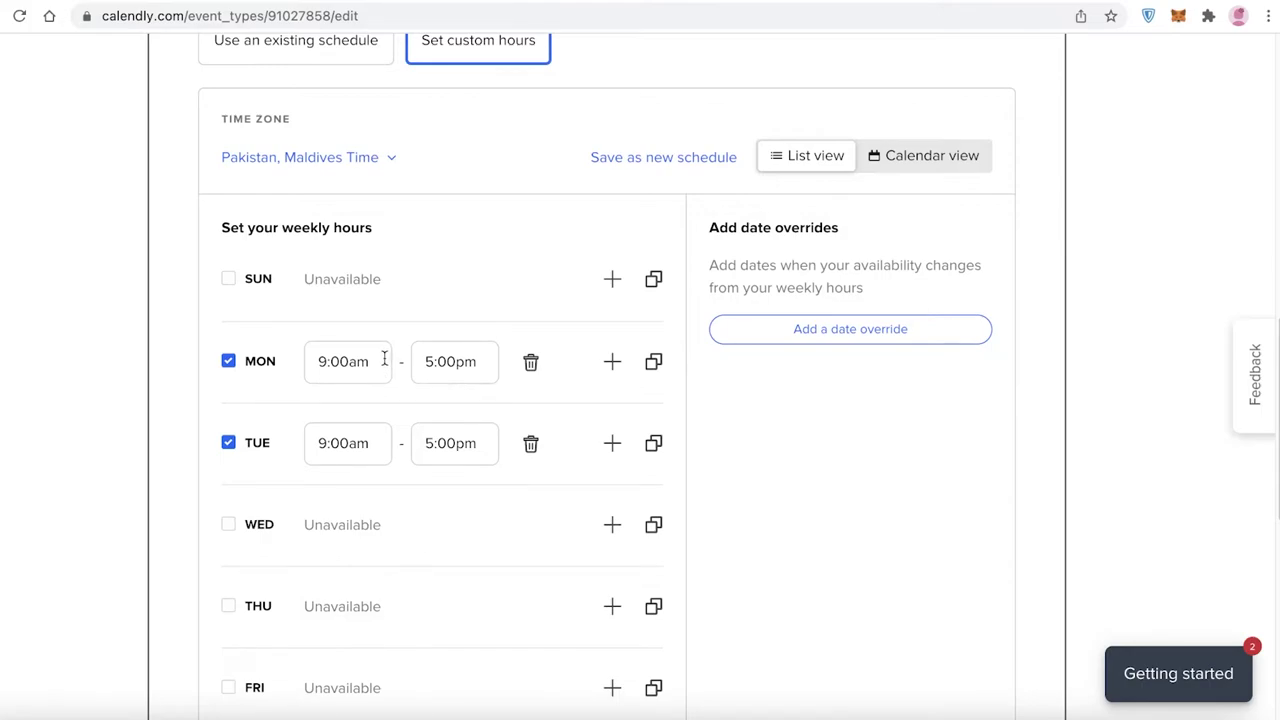
Set Monday's available hours to 5:00pm to 8:00pm
{"action": "scroll", "coordinate": [375, 362], "scroll_direction": "down", "scroll_amount": 1}
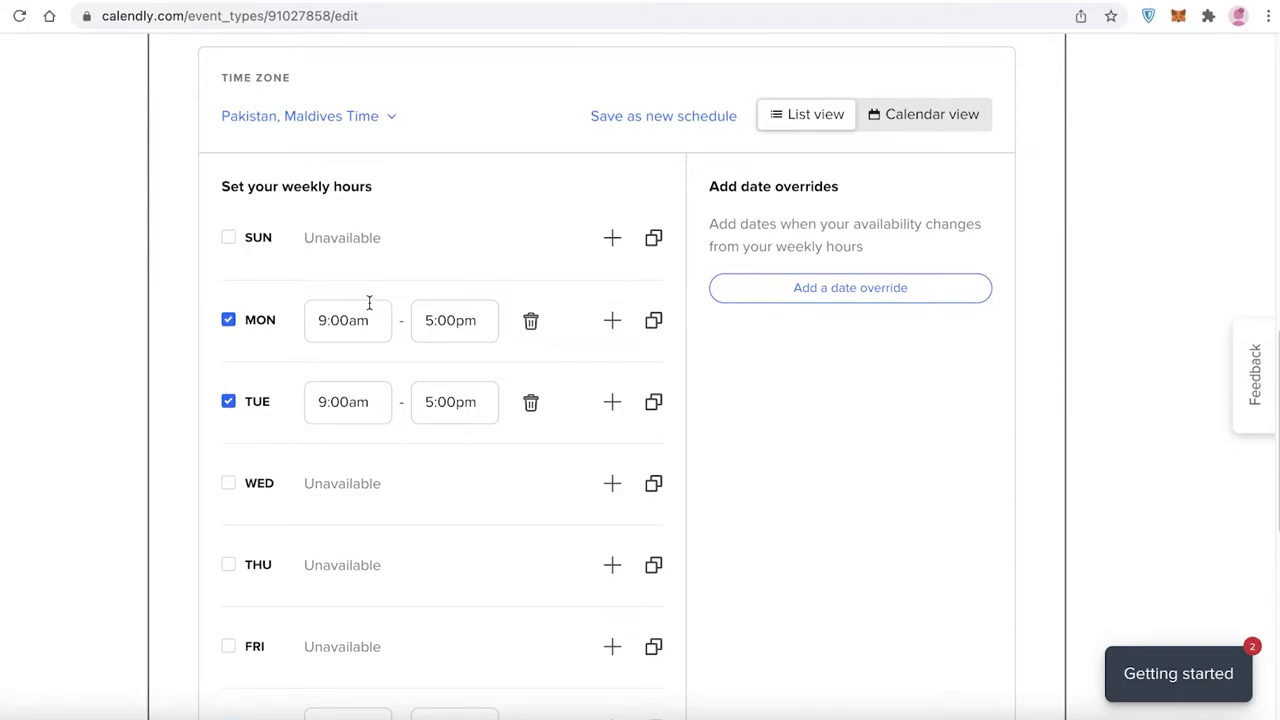
{"action": "left_click", "coordinate": [356, 334]}
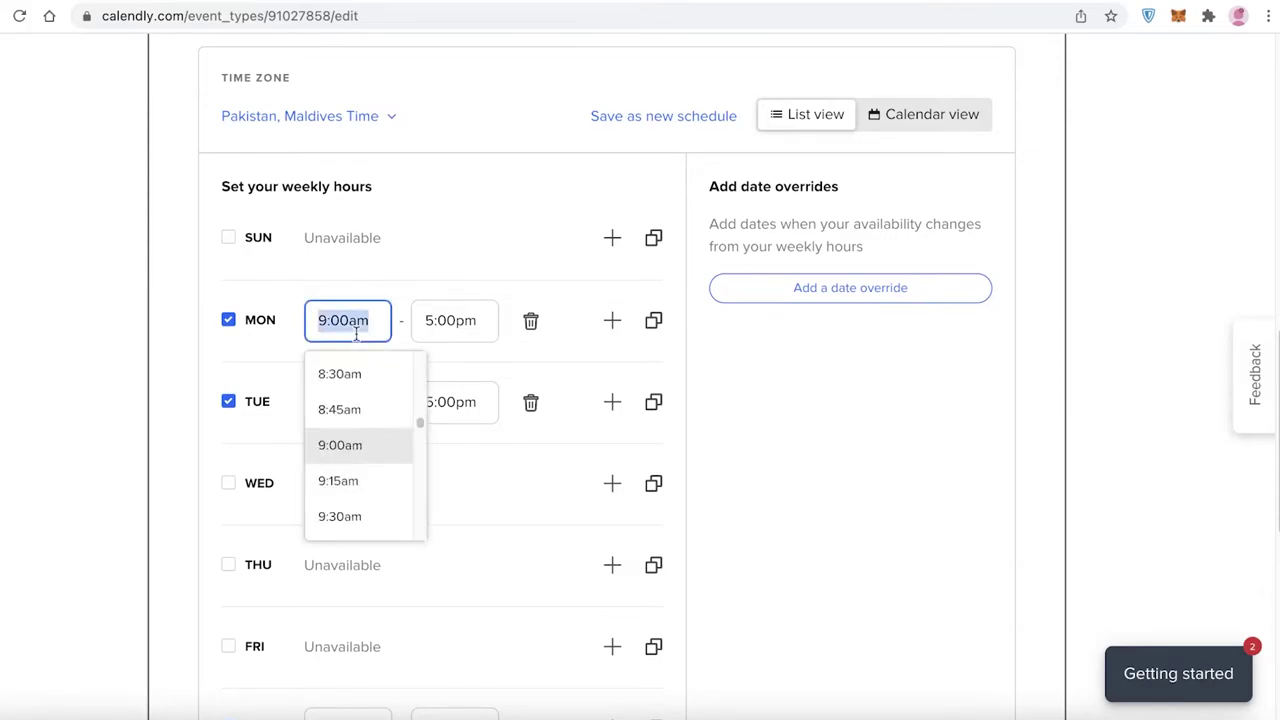
{"action": "type", "text": "3"}
{"action": "key", "text": "BackSpace"}
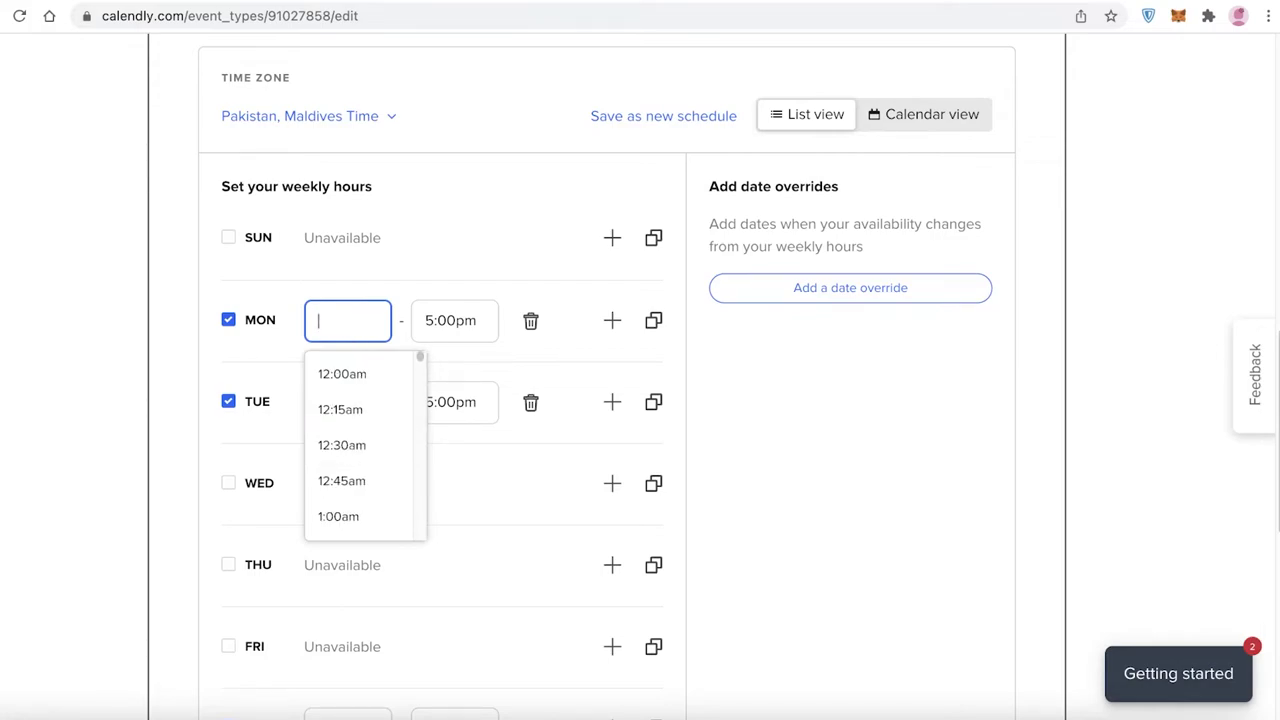
{"action": "type", "text": "5"}
{"action": "left_click", "coordinate": [355, 450]}
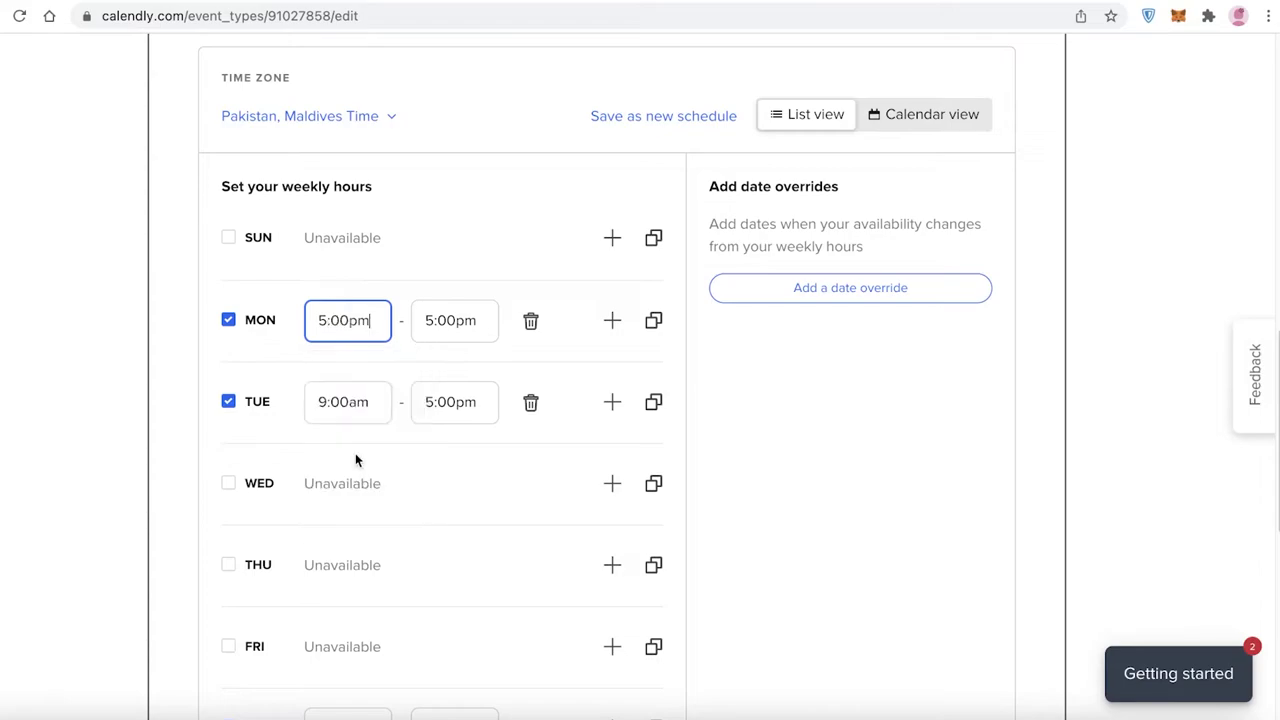
{"action": "left_click", "coordinate": [477, 327]}
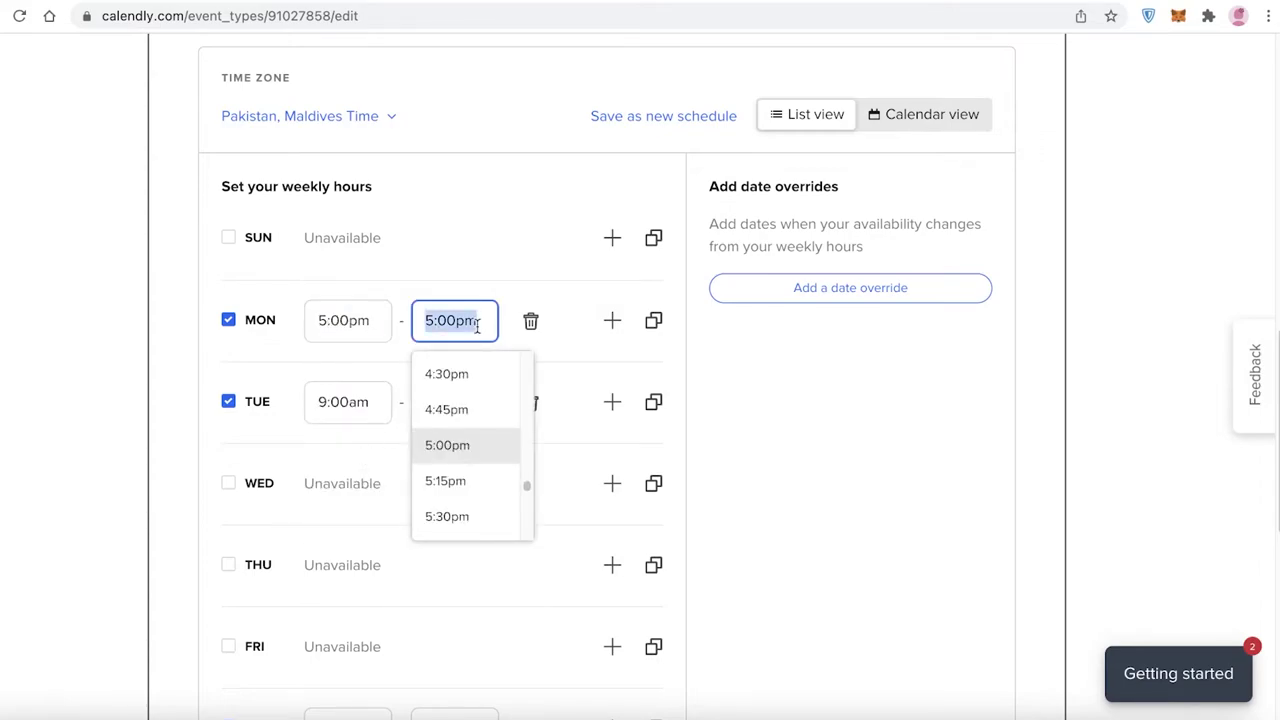
{"action": "type", "text": "8p,"}
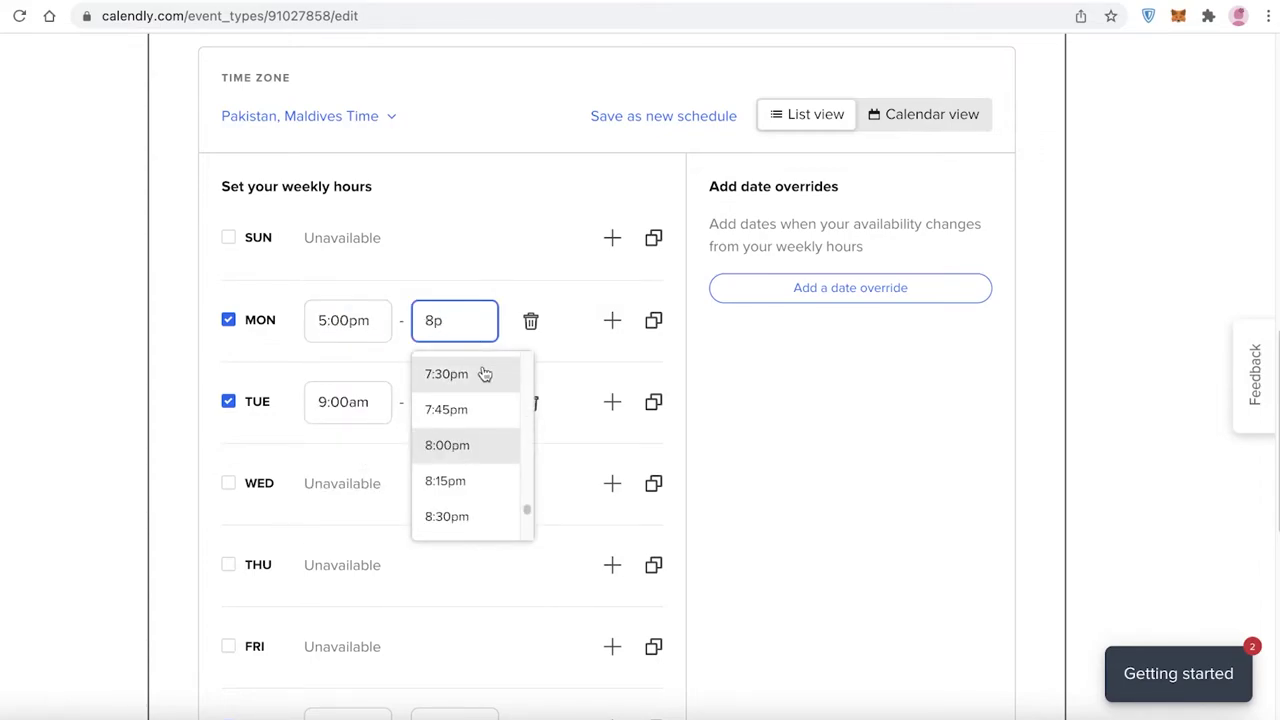
{"action": "left_click", "coordinate": [480, 449]}
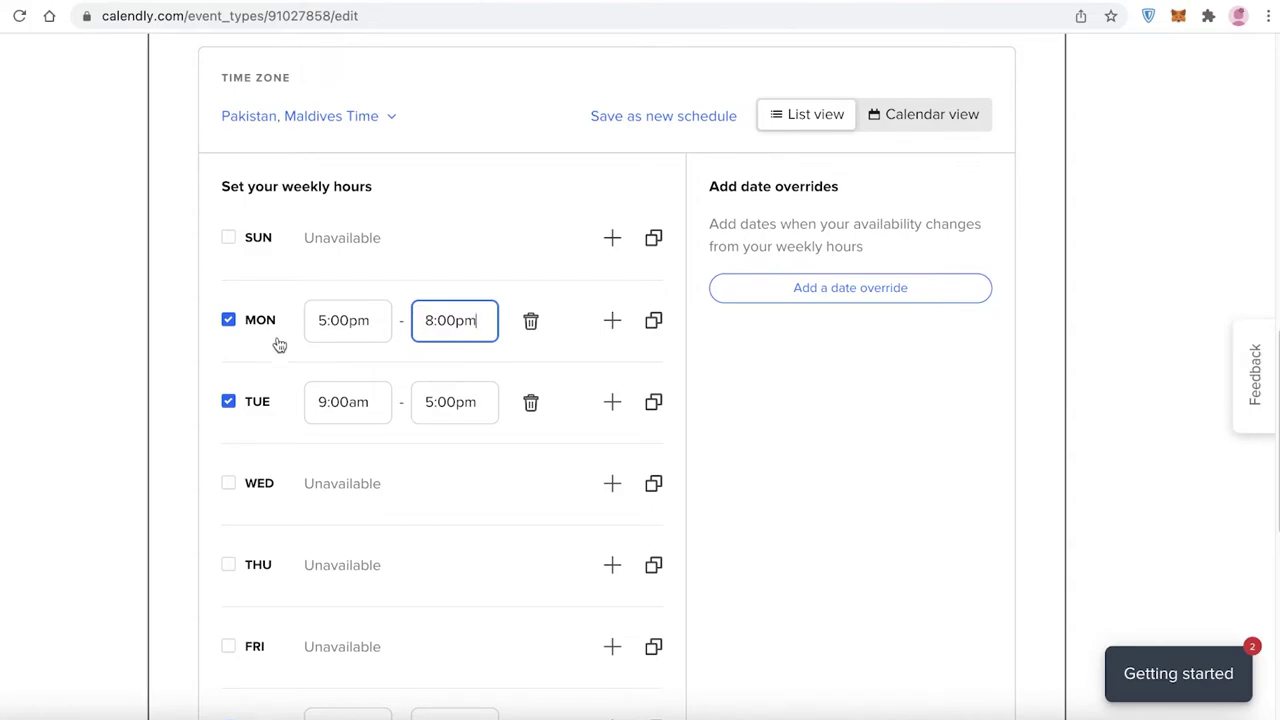
Set Tuesday's available hours to 5:00pm to 8:00pm
{"action": "left_click", "coordinate": [350, 392]}
{"action": "type", "text": "5"}
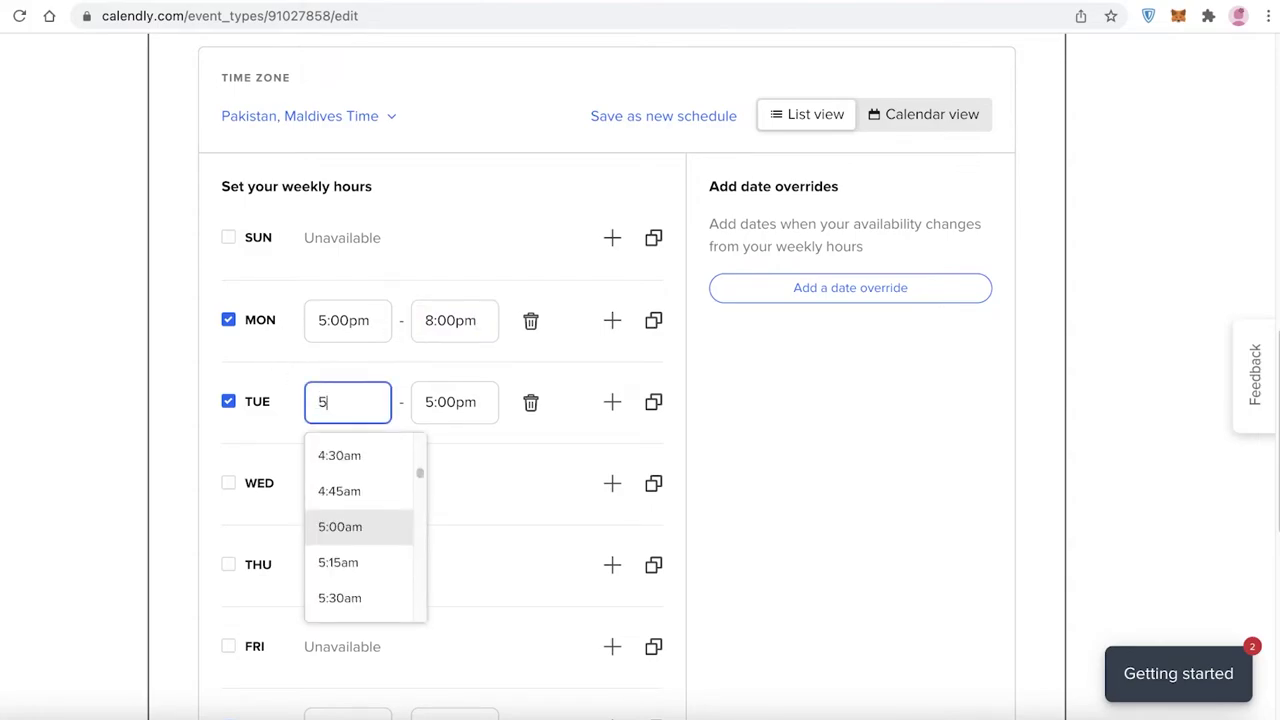
{"action": "left_click", "coordinate": [461, 393]}
{"action": "type", "text": "8"}
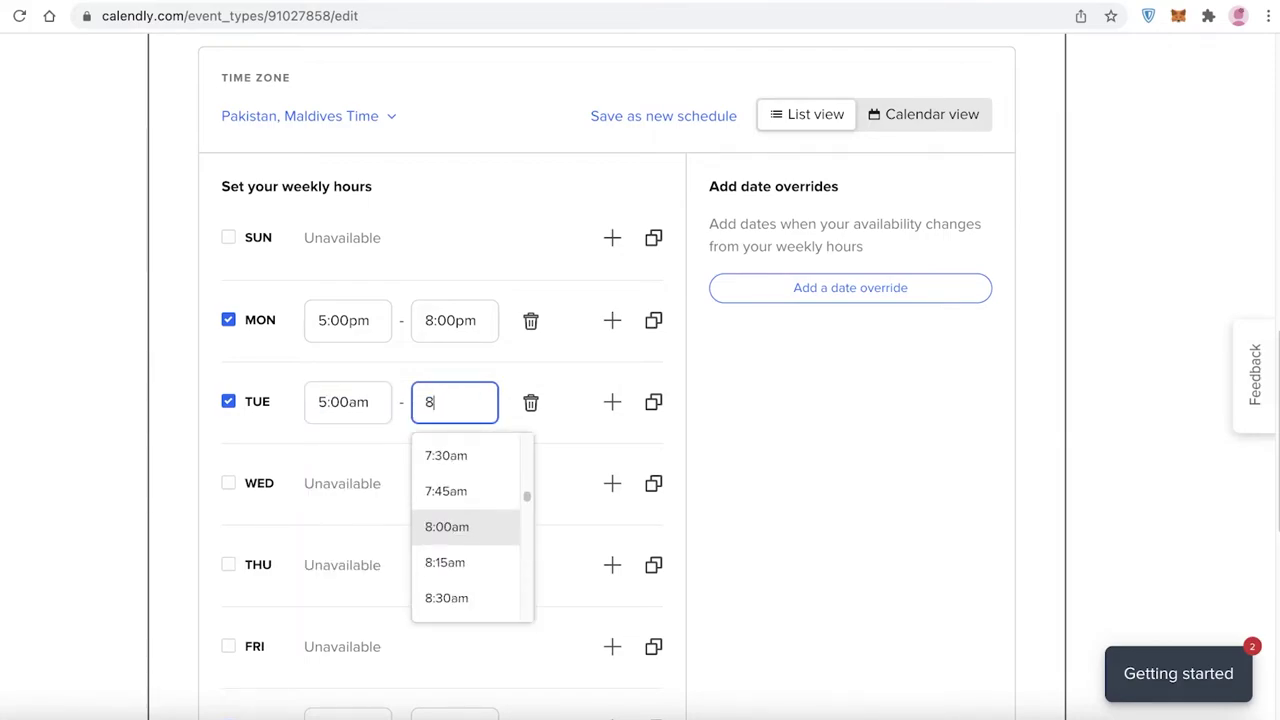
{"action": "type", "text": ":00p"}
{"action": "left_click", "coordinate": [347, 401]}
{"action": "type", "text": "5:p"}
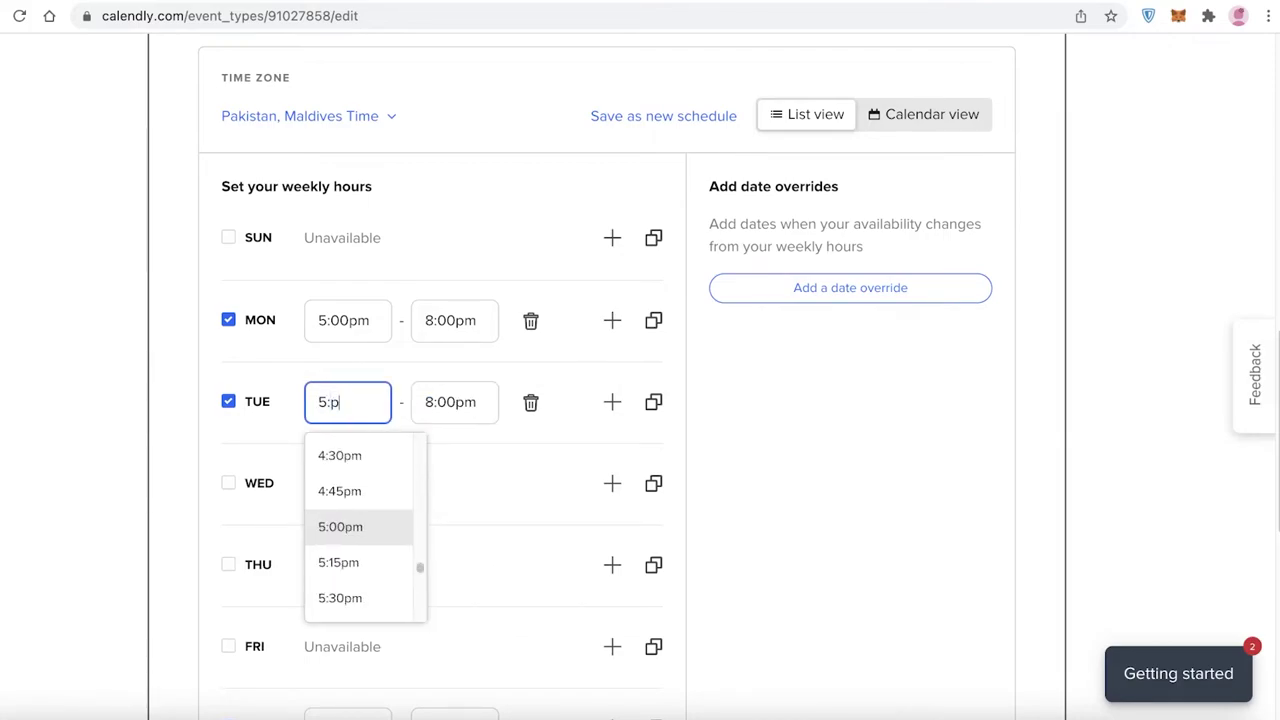
{"action": "left_click", "coordinate": [358, 528]}
Make Saturday unavailable in the event's weekly hours
{"action": "scroll", "coordinate": [251, 451], "scroll_direction": "down", "scroll_amount": 3}
{"action": "left_click", "coordinate": [229, 456]}
{"action": "scroll", "coordinate": [230, 452], "scroll_direction": "up", "scroll_amount": 6}
{"action": "scroll", "coordinate": [277, 534], "scroll_direction": "down", "scroll_amount": 10}
{"action": "scroll", "coordinate": [277, 523], "scroll_direction": "up", "scroll_amount": 3}
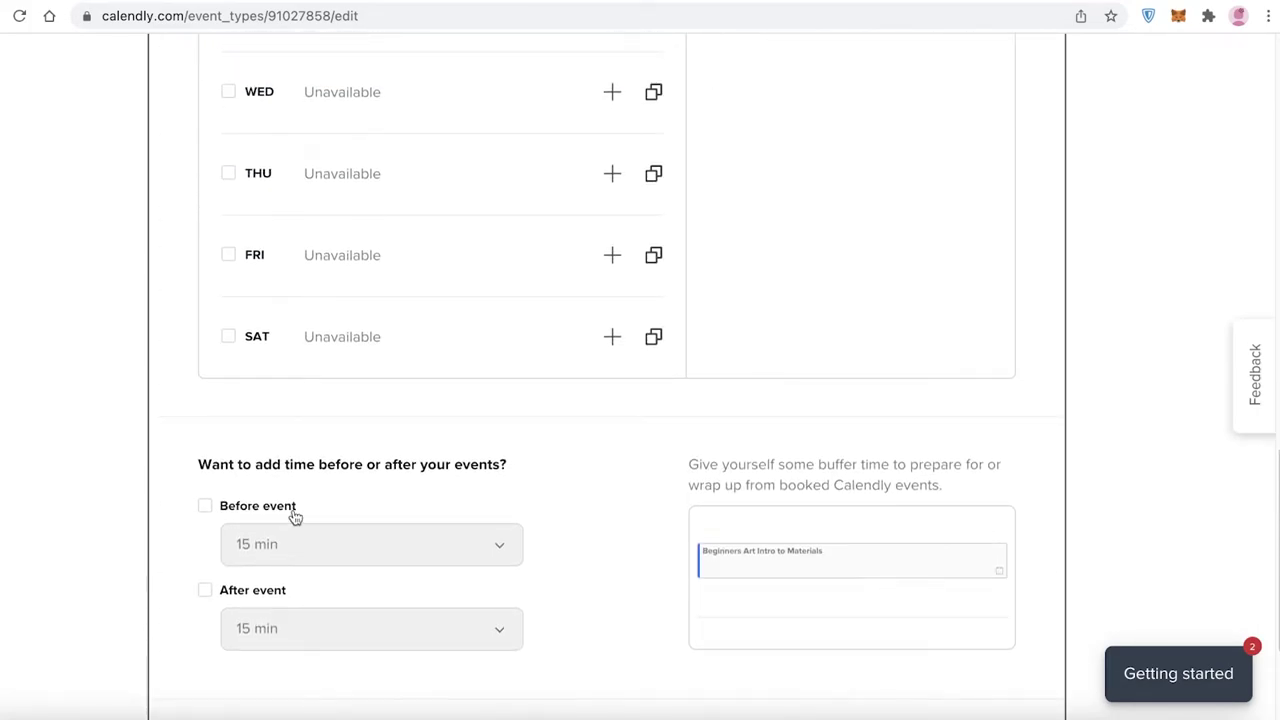
Check the weekly hours and buffer time options, and save the event's booking settings
{"action": "scroll", "coordinate": [171, 437], "scroll_direction": "down", "scroll_amount": 3}
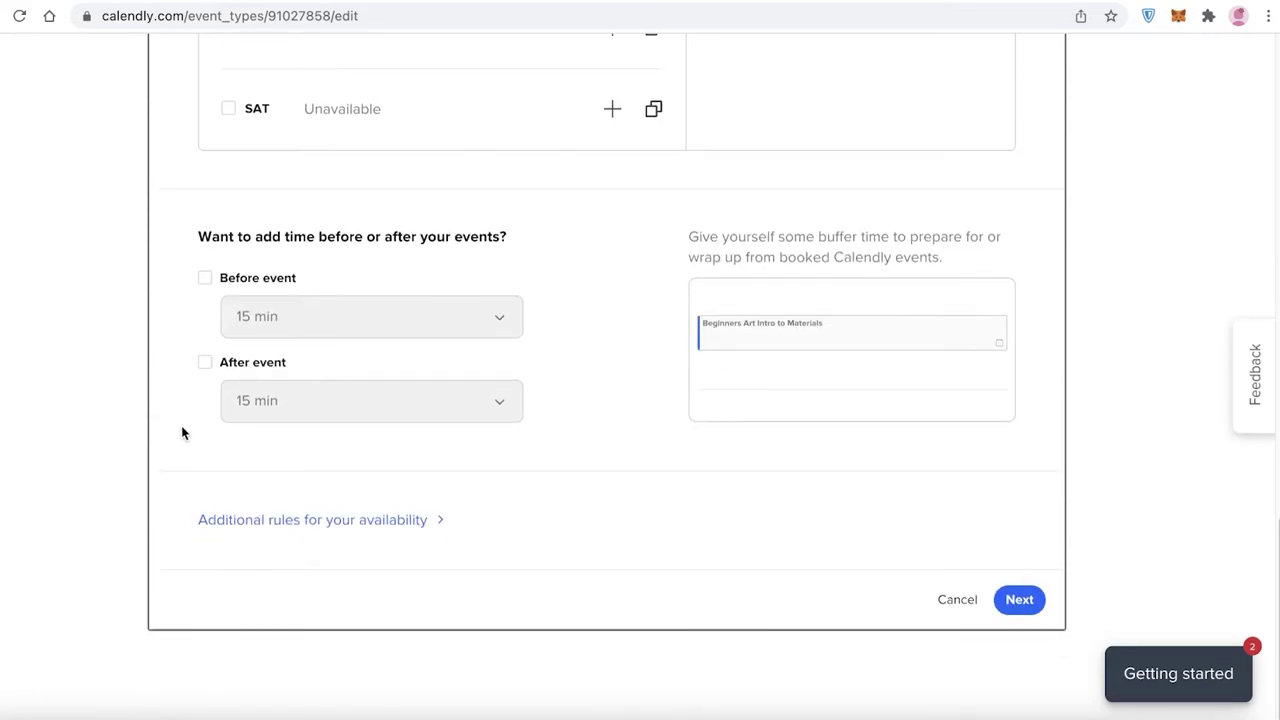
{"action": "scroll", "coordinate": [877, 573], "scroll_direction": "up", "scroll_amount": 10}
{"action": "scroll", "coordinate": [797, 466], "scroll_direction": "down", "scroll_amount": 3}
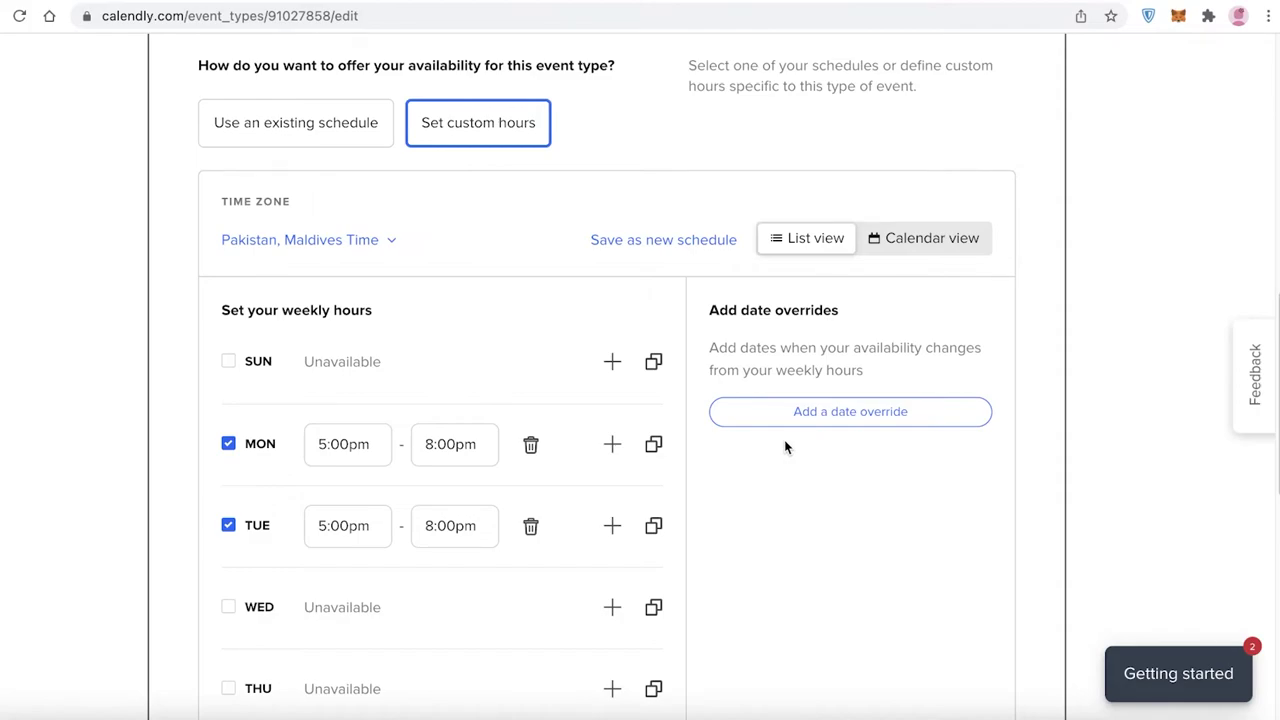
{"action": "scroll", "coordinate": [740, 398], "scroll_direction": "down", "scroll_amount": 6}
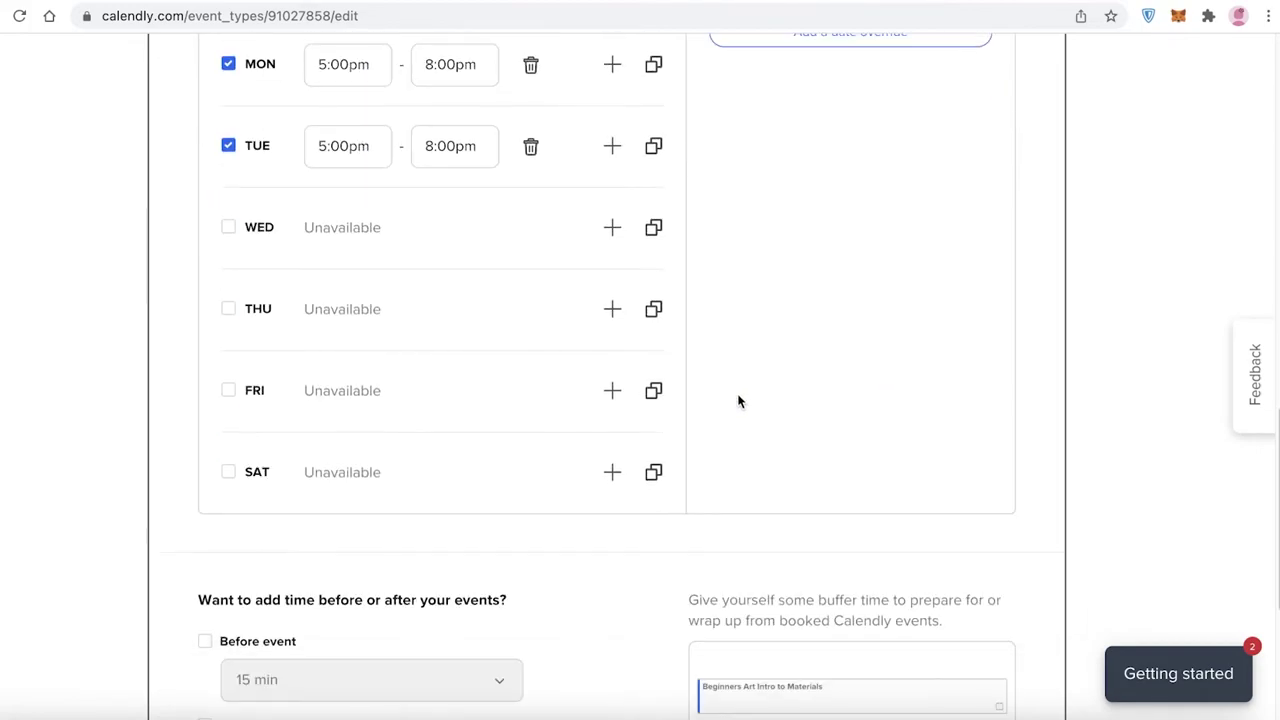
{"action": "scroll", "coordinate": [760, 420], "scroll_direction": "down", "scroll_amount": 2}
{"action": "left_click", "coordinate": [1032, 612]}
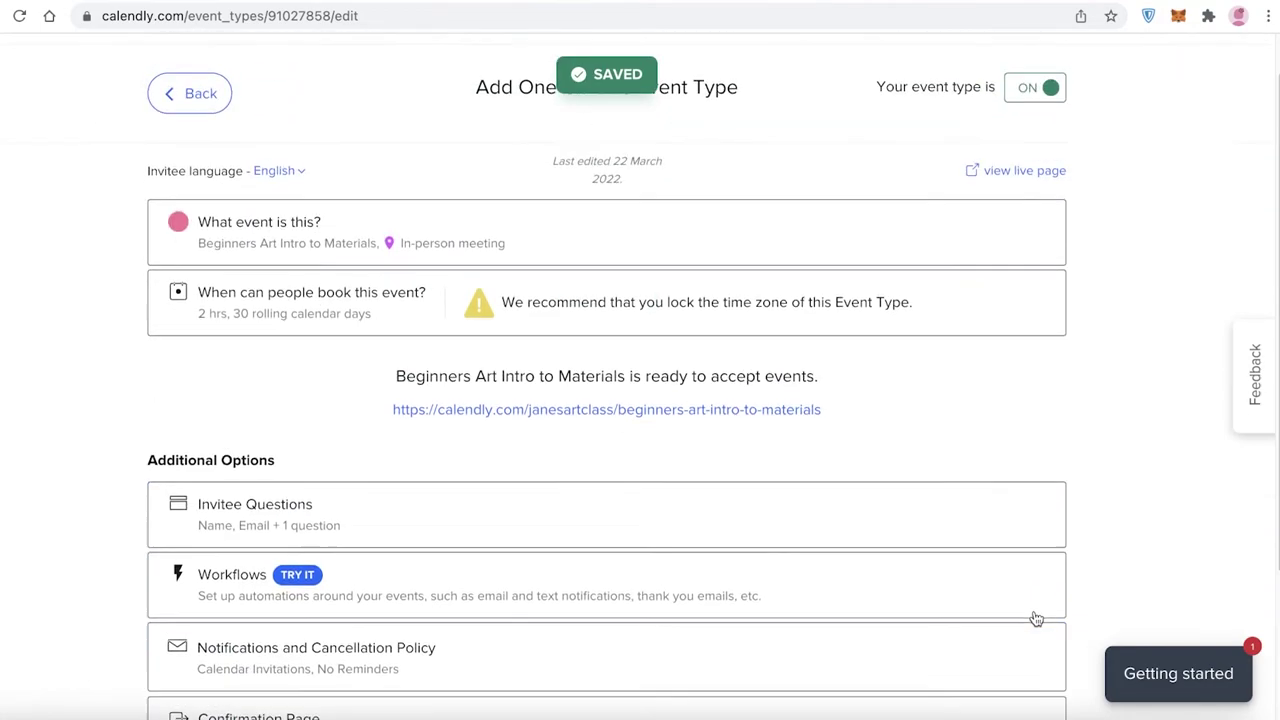
Review the saved event type's booking link and its additional options
{"action": "scroll", "coordinate": [1036, 619], "scroll_direction": "up", "scroll_amount": 1}
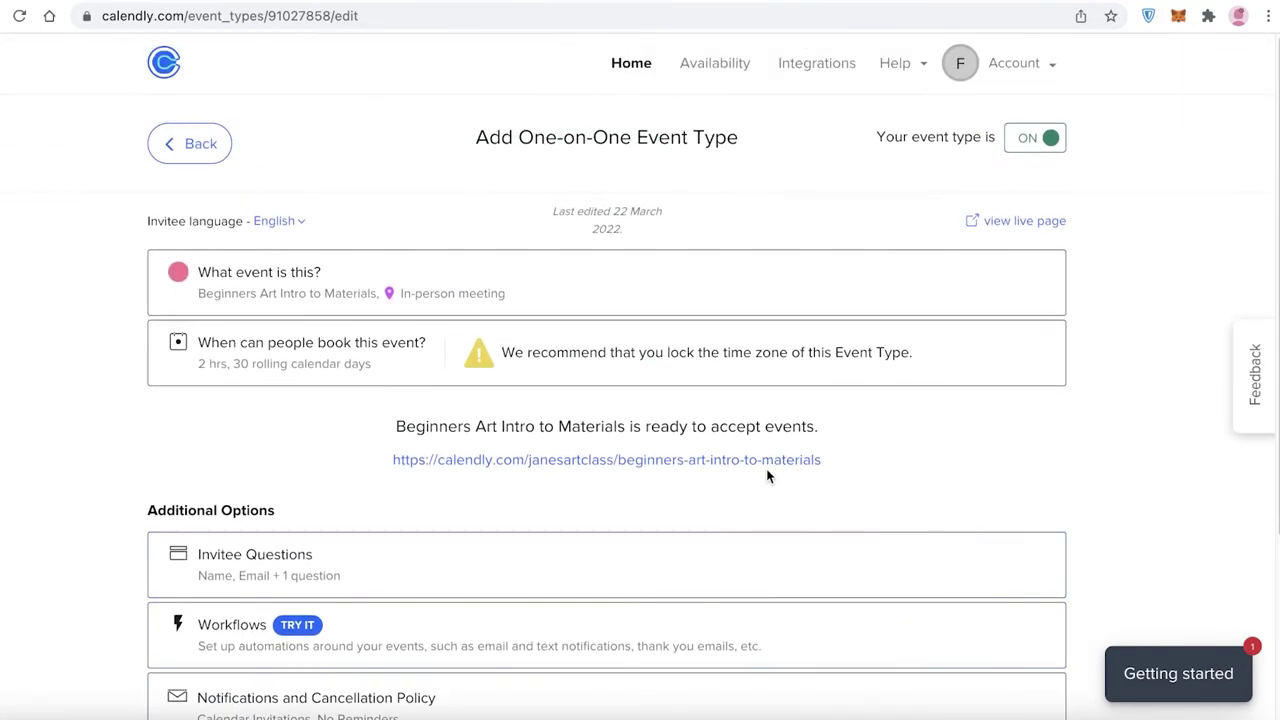
{"action": "scroll", "coordinate": [800, 460], "scroll_direction": "down", "scroll_amount": 2}
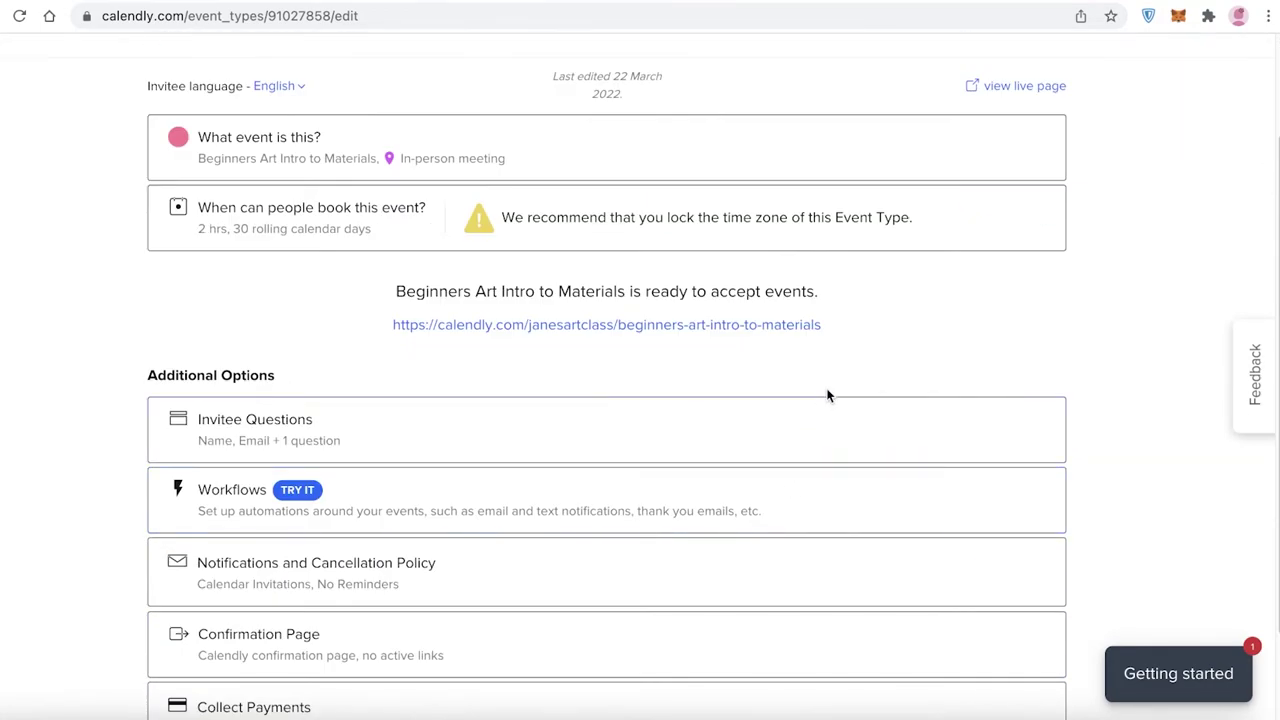
{"action": "scroll", "coordinate": [827, 395], "scroll_direction": "down", "scroll_amount": 2}
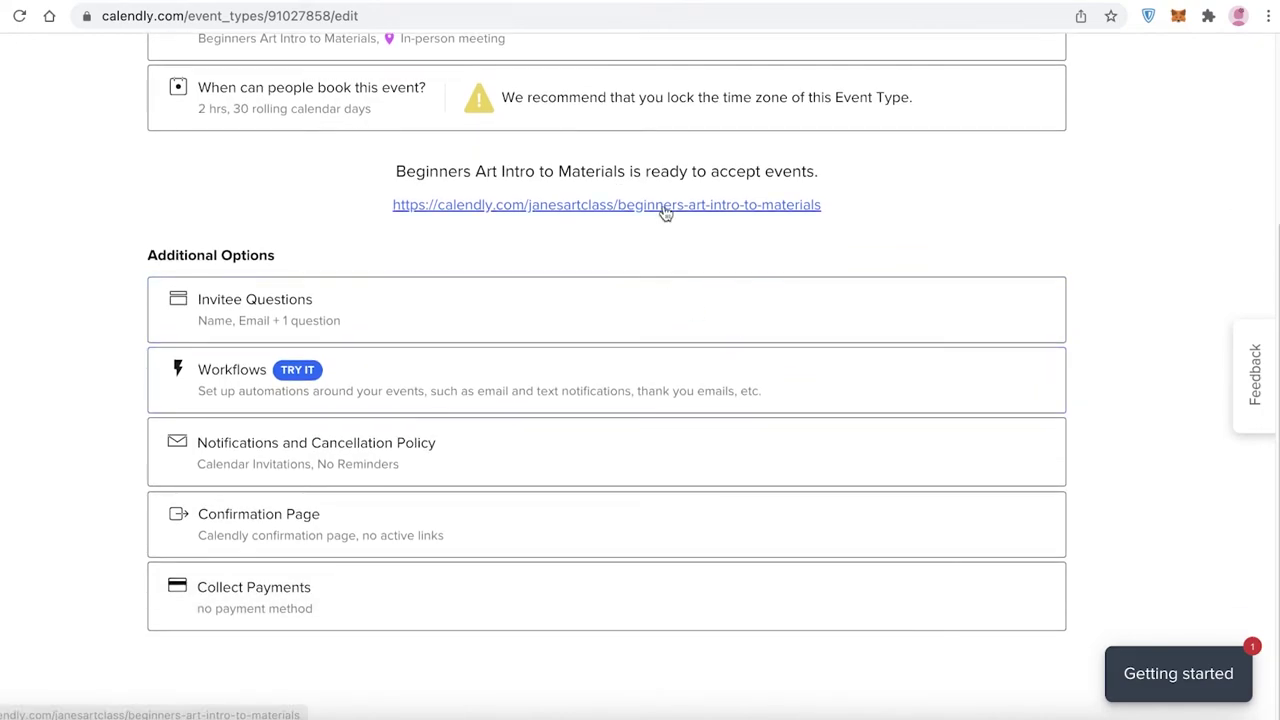
Check the March and April 2022 dates on the Beginners Art Intro to Materials booking page and return to the event types
{"action": "left_click", "coordinate": [663, 208]}
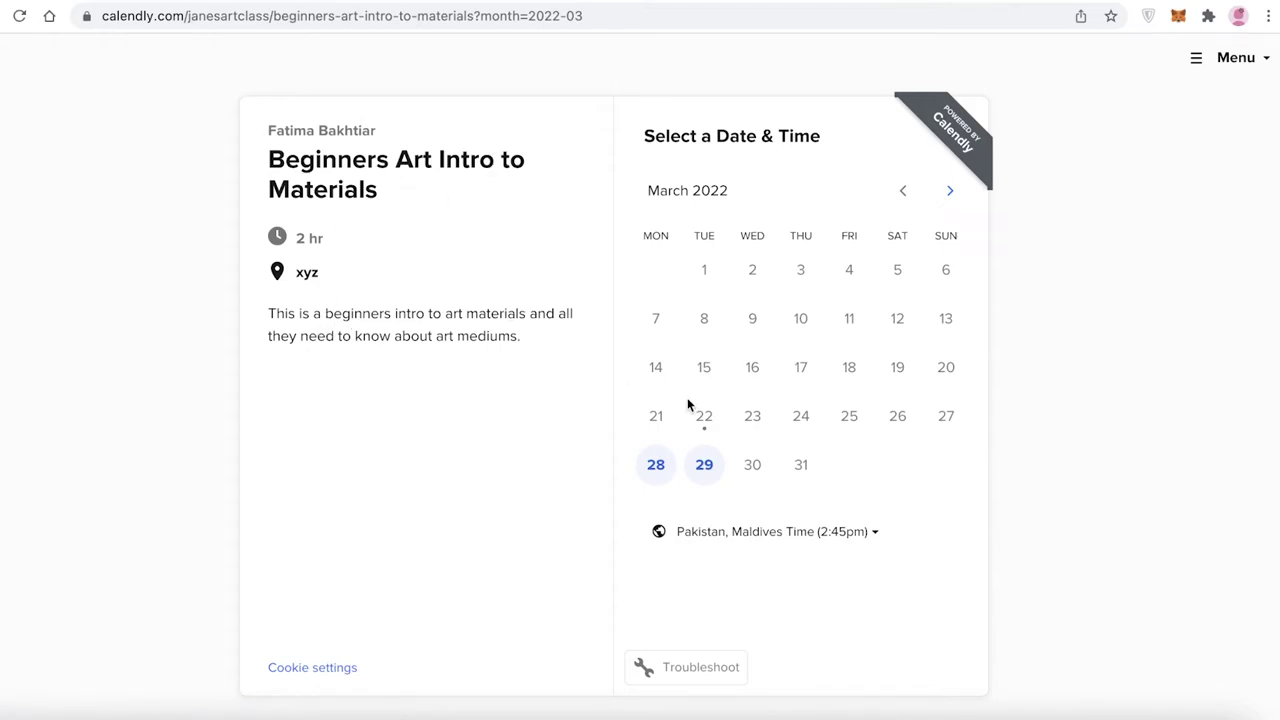
{"action": "left_click", "coordinate": [947, 193]}
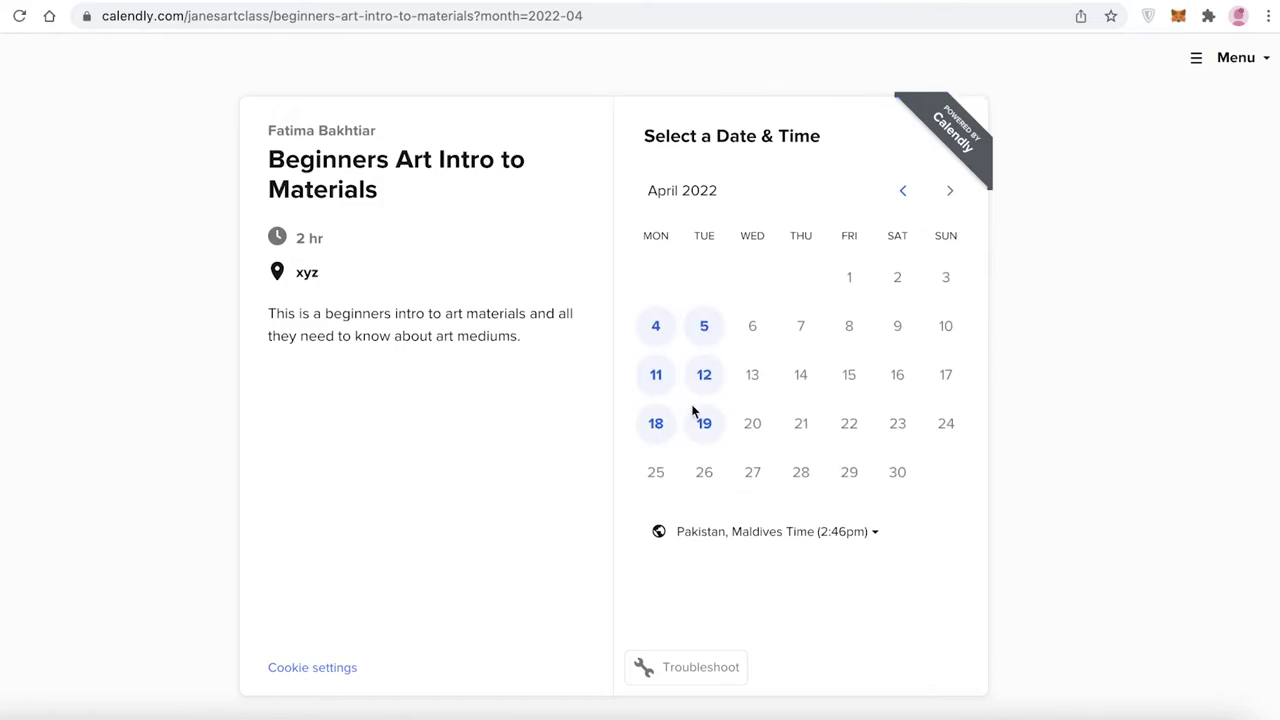
{"action": "left_click", "coordinate": [903, 200]}
{"action": "left_click", "coordinate": [950, 191]}
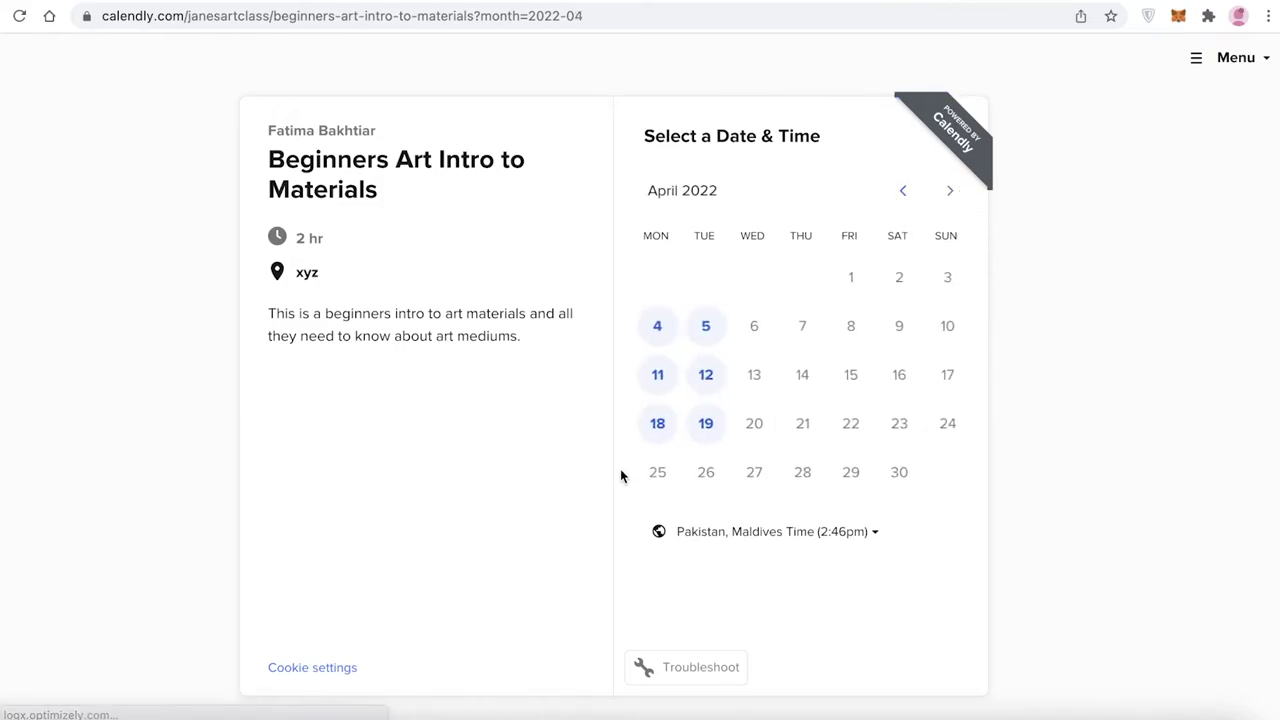
{"action": "left_click", "coordinate": [1262, 55]}
{"action": "left_click", "coordinate": [1172, 106]}
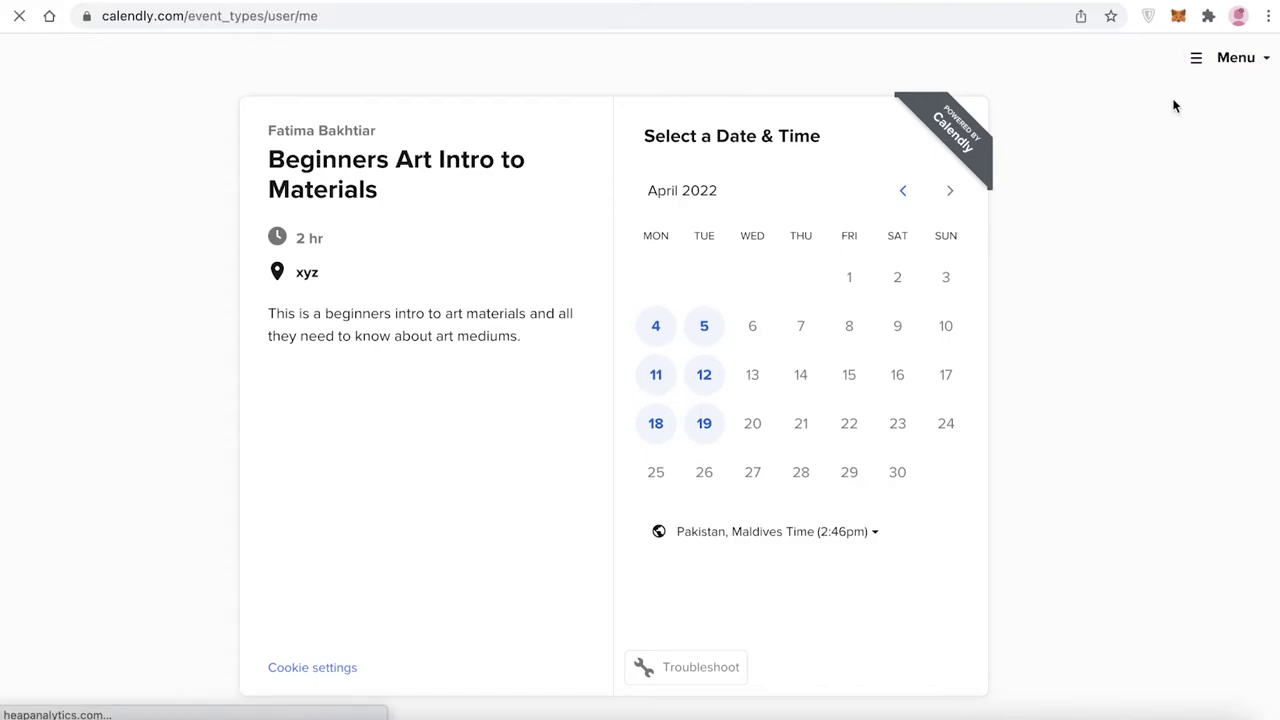
{"action": "scroll", "coordinate": [594, 332], "scroll_direction": "down", "scroll_amount": 1}
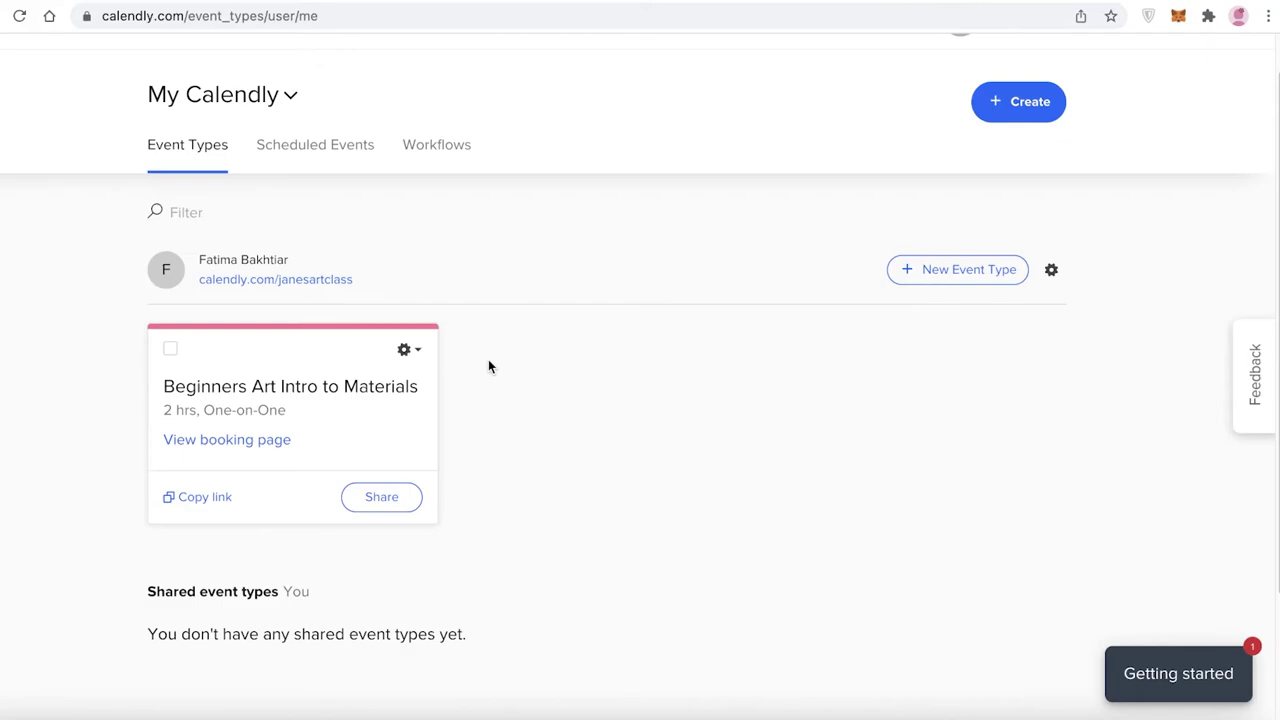
Create a new one-on-one event type named "Art Evaluation"
{"action": "left_click", "coordinate": [972, 280]}
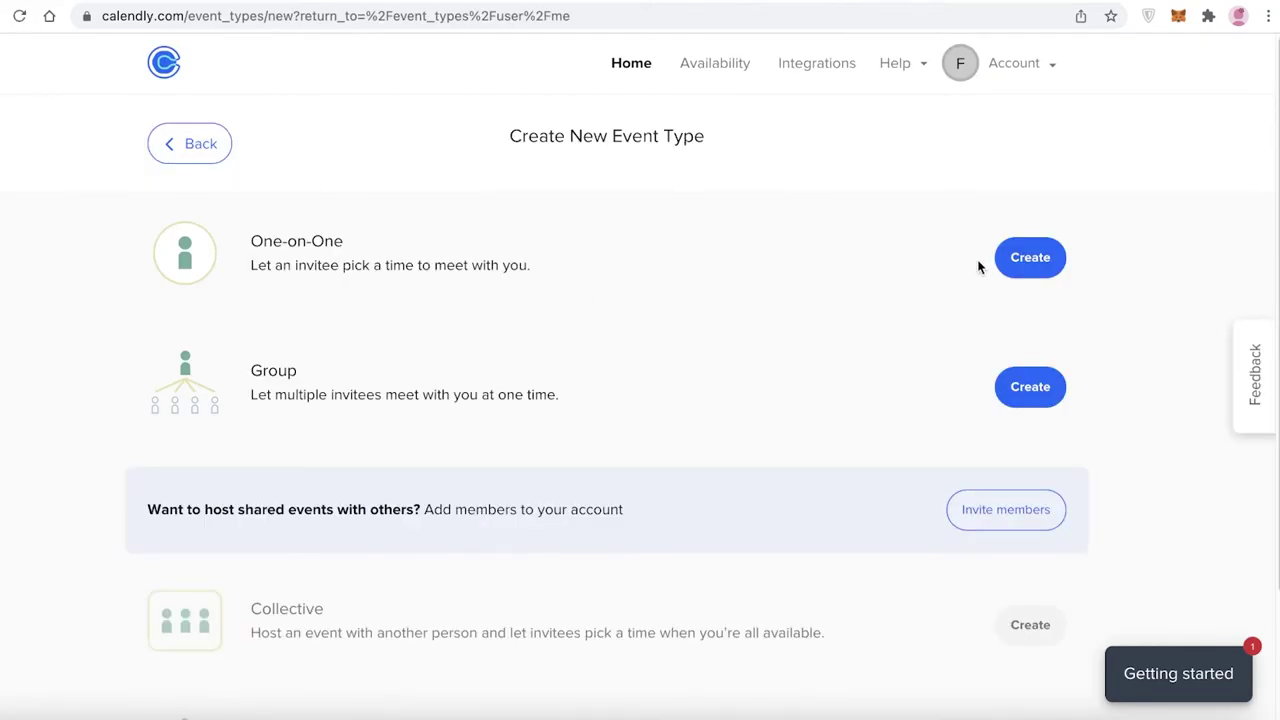
{"action": "left_click", "coordinate": [1000, 257]}
{"action": "left_click", "coordinate": [270, 399]}
{"action": "type", "text": "Art Evaluation"}
Set the event's location to an in-person meeting at "asd"
{"action": "left_click", "coordinate": [300, 487]}
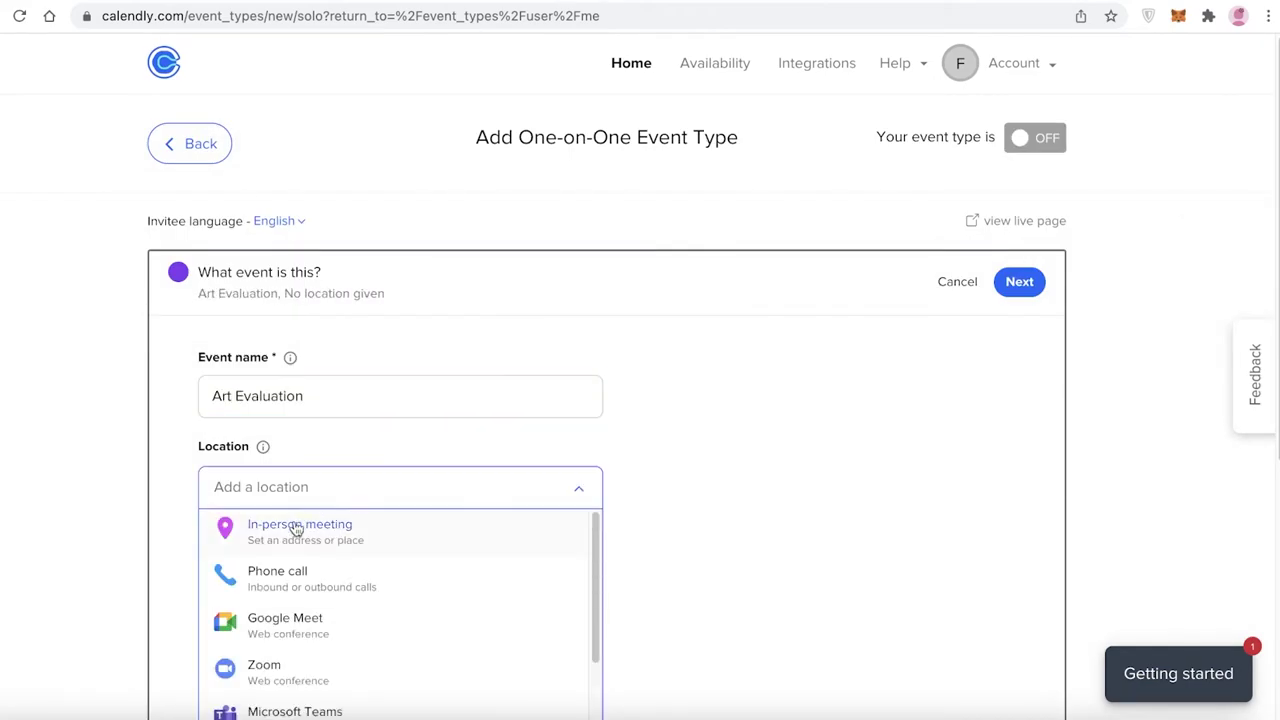
{"action": "left_click", "coordinate": [297, 526]}
{"action": "left_click", "coordinate": [572, 255]}
{"action": "type", "text": "asd"}
{"action": "left_click", "coordinate": [649, 337]}
Choose the red-orange event color for Art Evaluation and save the event details
{"action": "scroll", "coordinate": [357, 417], "scroll_direction": "down", "scroll_amount": 5}
{"action": "left_click", "coordinate": [212, 517]}
{"action": "left_click", "coordinate": [1016, 600]}
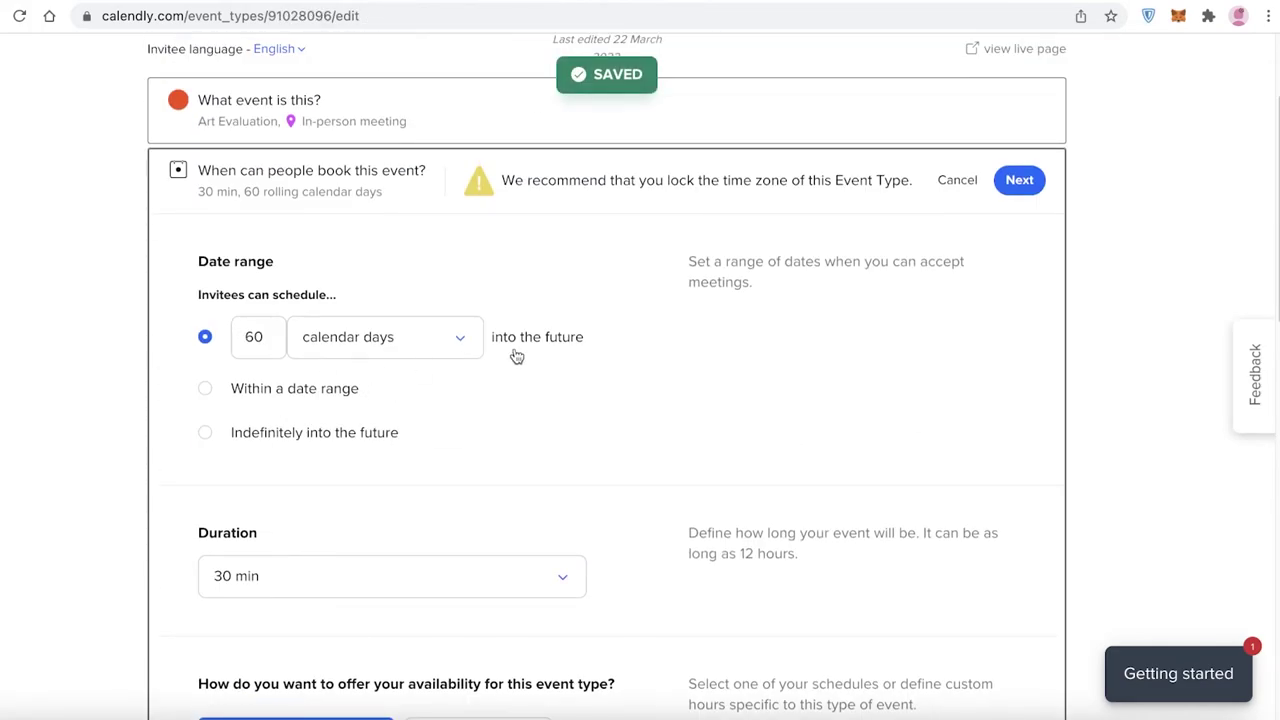
Let invitees schedule up to 30 calendar days into the future and set the event duration to 15 min
{"action": "double_click", "coordinate": [262, 303]}
{"action": "type", "text": "30"}
{"action": "left_click", "coordinate": [634, 363]}
{"action": "left_click", "coordinate": [366, 528]}
{"action": "left_click", "coordinate": [333, 573]}
Keep the existing Working hours schedule for Art Evaluation and save its booking settings
{"action": "scroll", "coordinate": [496, 376], "scroll_direction": "down", "scroll_amount": 5}
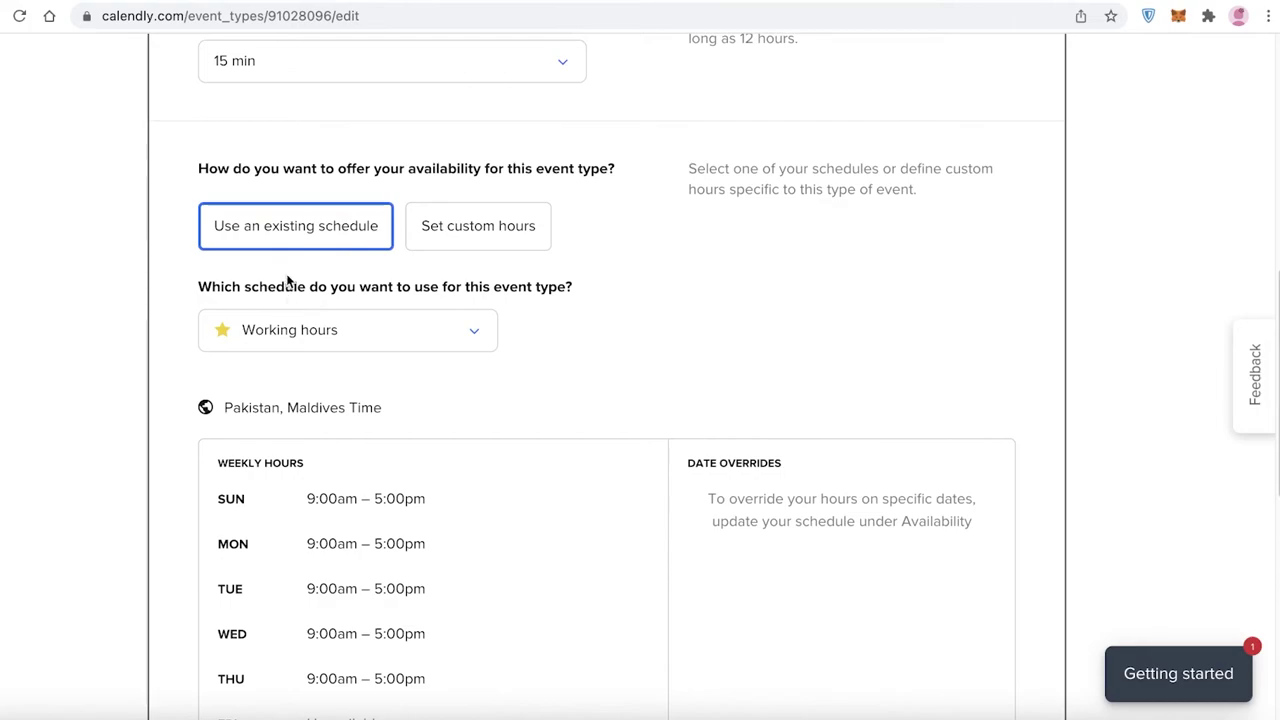
{"action": "scroll", "coordinate": [834, 274], "scroll_direction": "down", "scroll_amount": 2}
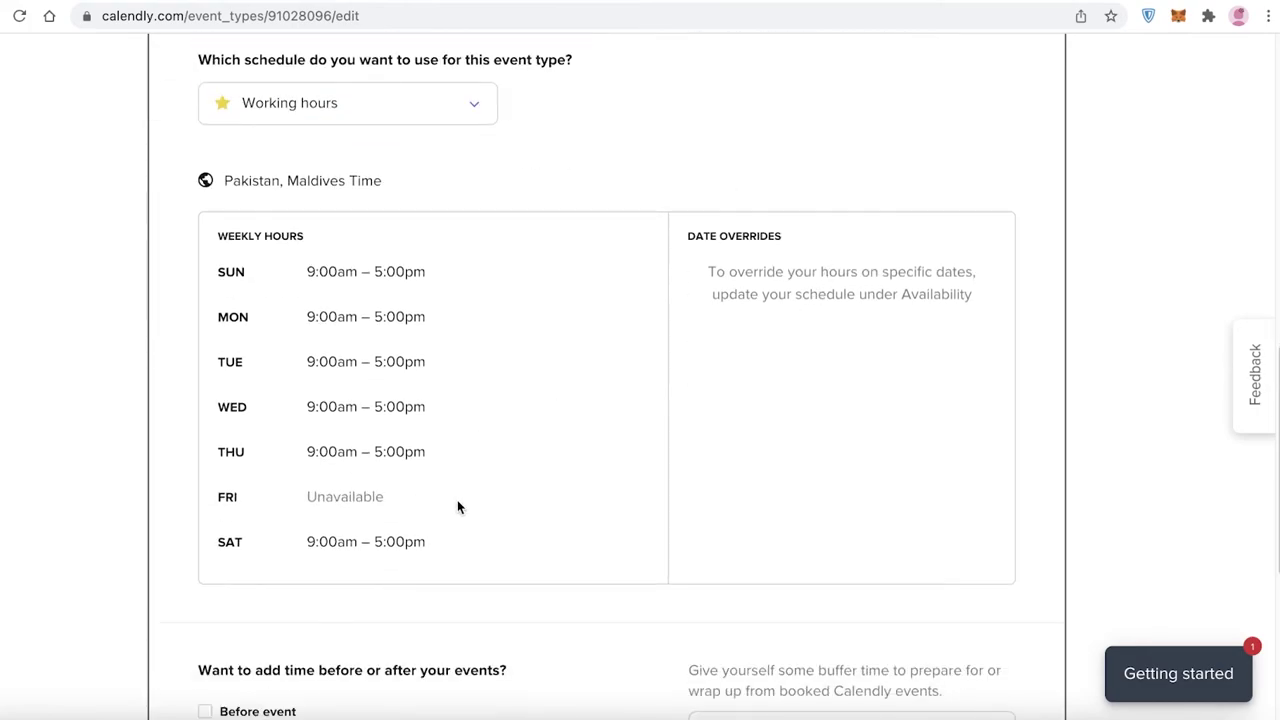
{"action": "scroll", "coordinate": [441, 501], "scroll_direction": "down", "scroll_amount": 4}
{"action": "left_click", "coordinate": [1022, 598]}
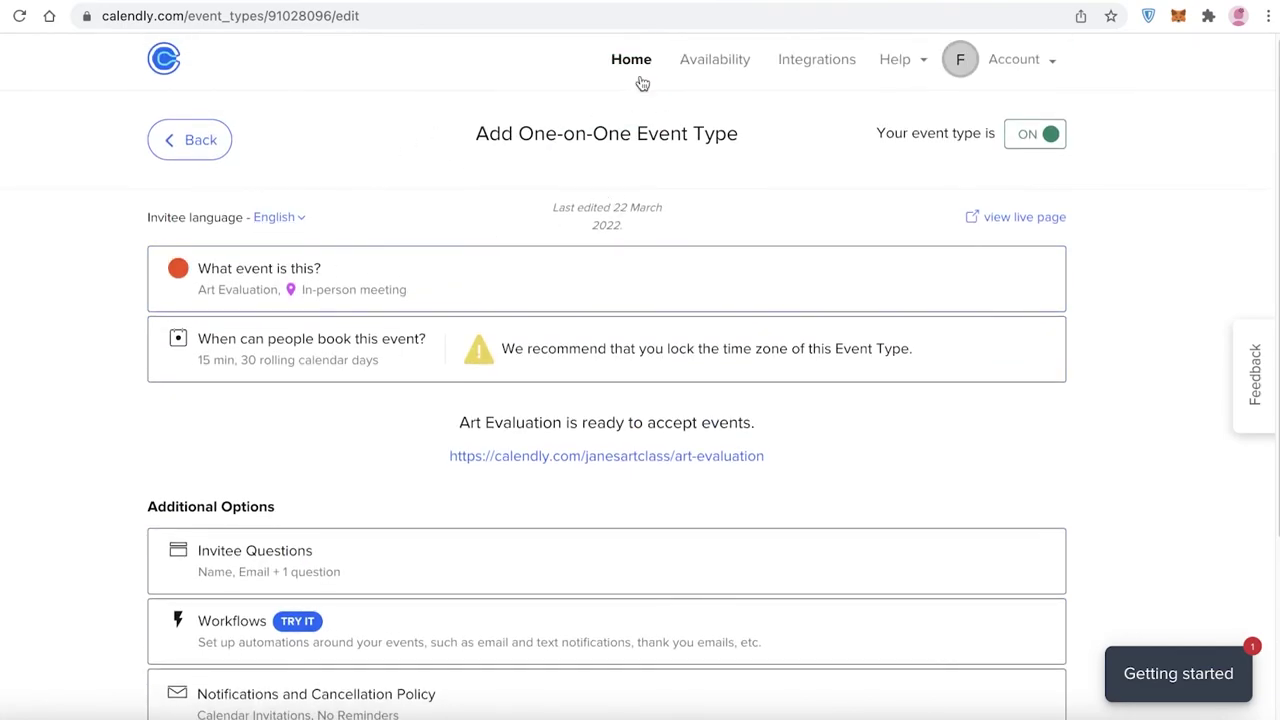
Return to the event types, open the public janesartclass scheduling page, and view the Art Evaluation booking calendar
{"action": "left_click", "coordinate": [642, 84]}
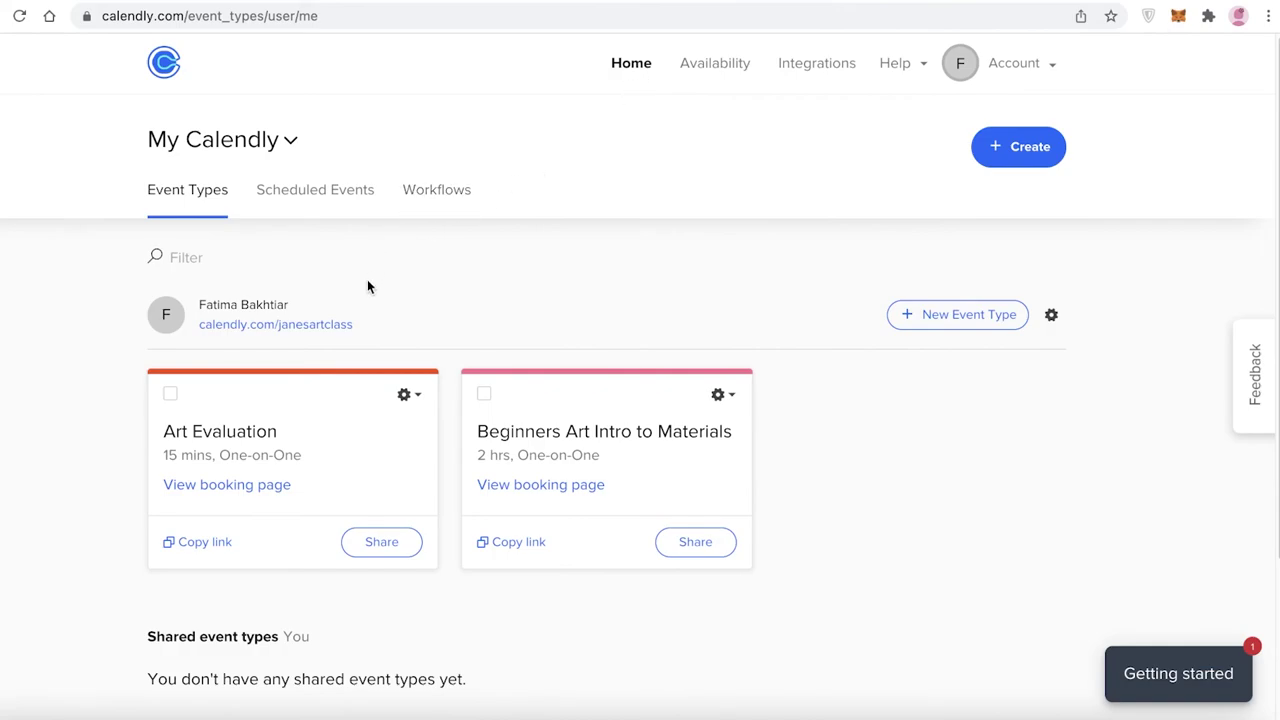
{"action": "left_click", "coordinate": [336, 327]}
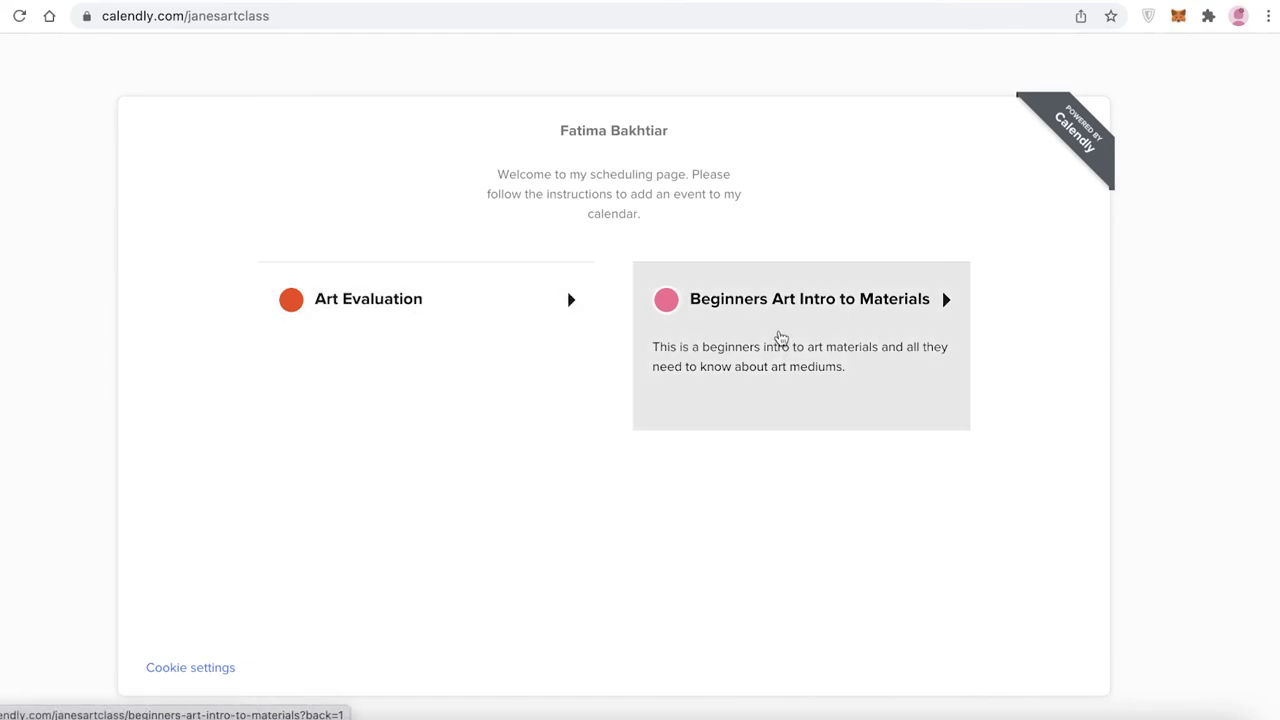
{"action": "left_click", "coordinate": [446, 337]}
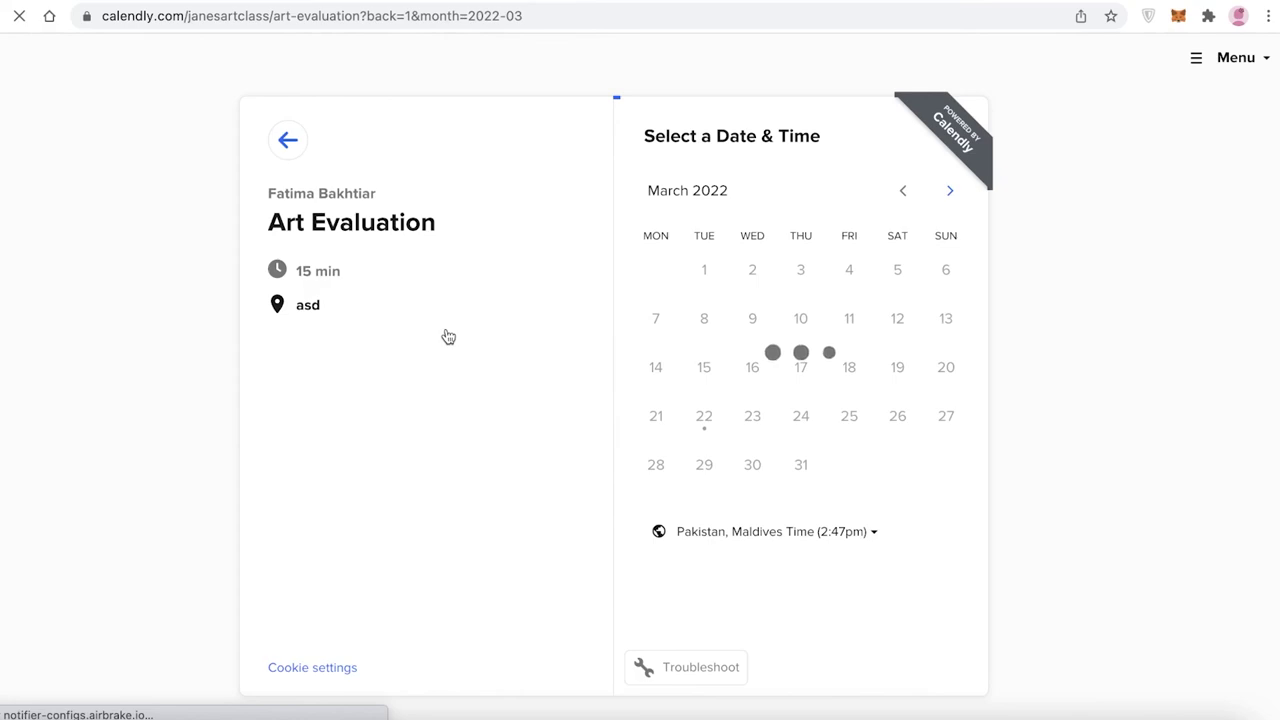
Preview booking Art Evaluation for Saturday, April 2, 2022 at 3:00pm up to the invitee details form, and leave the booking page
{"action": "left_click", "coordinate": [950, 190]}
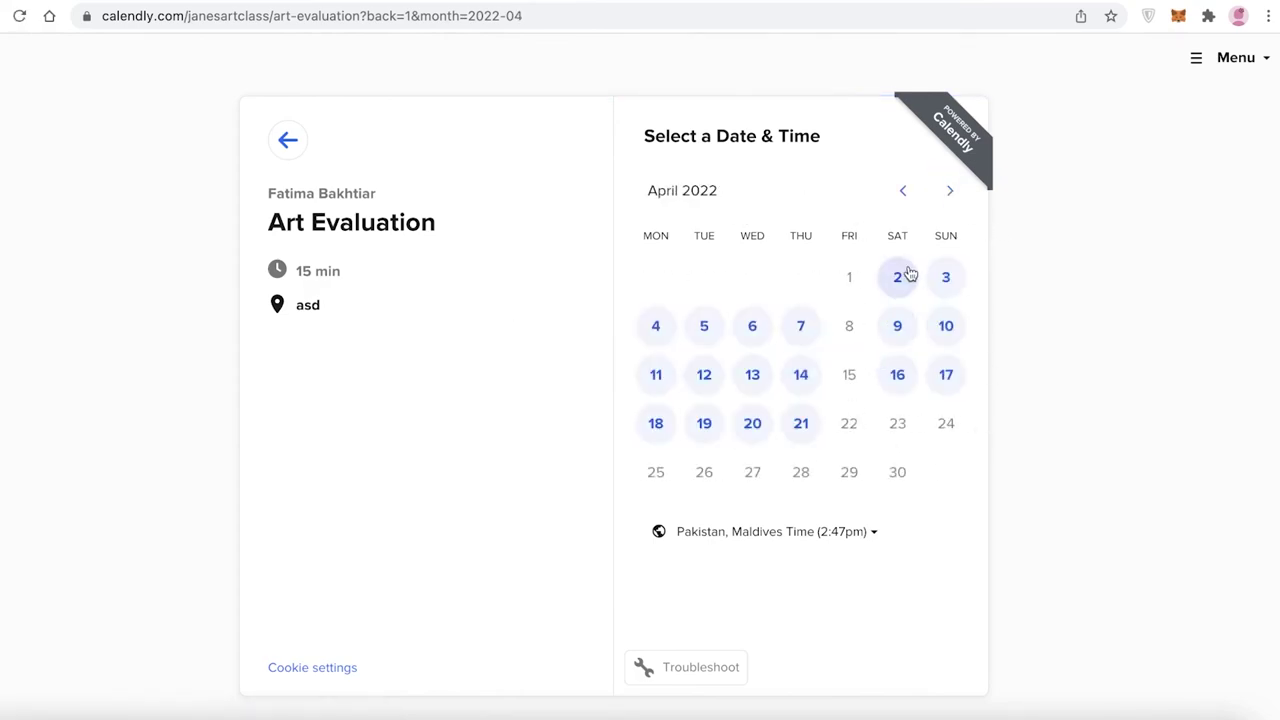
{"action": "left_click", "coordinate": [900, 292]}
{"action": "scroll", "coordinate": [928, 240], "scroll_direction": "down", "scroll_amount": 3}
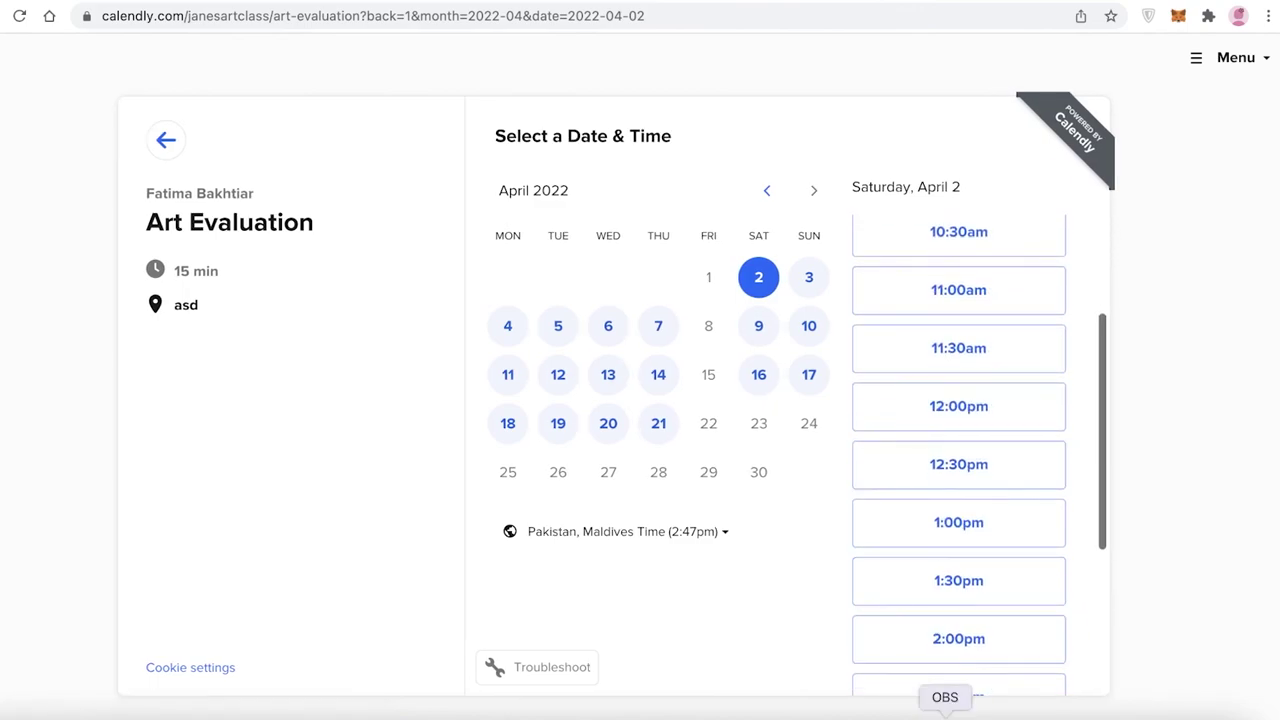
{"action": "scroll", "coordinate": [991, 331], "scroll_direction": "down", "scroll_amount": 3}
{"action": "left_click", "coordinate": [953, 452]}
{"action": "left_click", "coordinate": [1029, 485]}
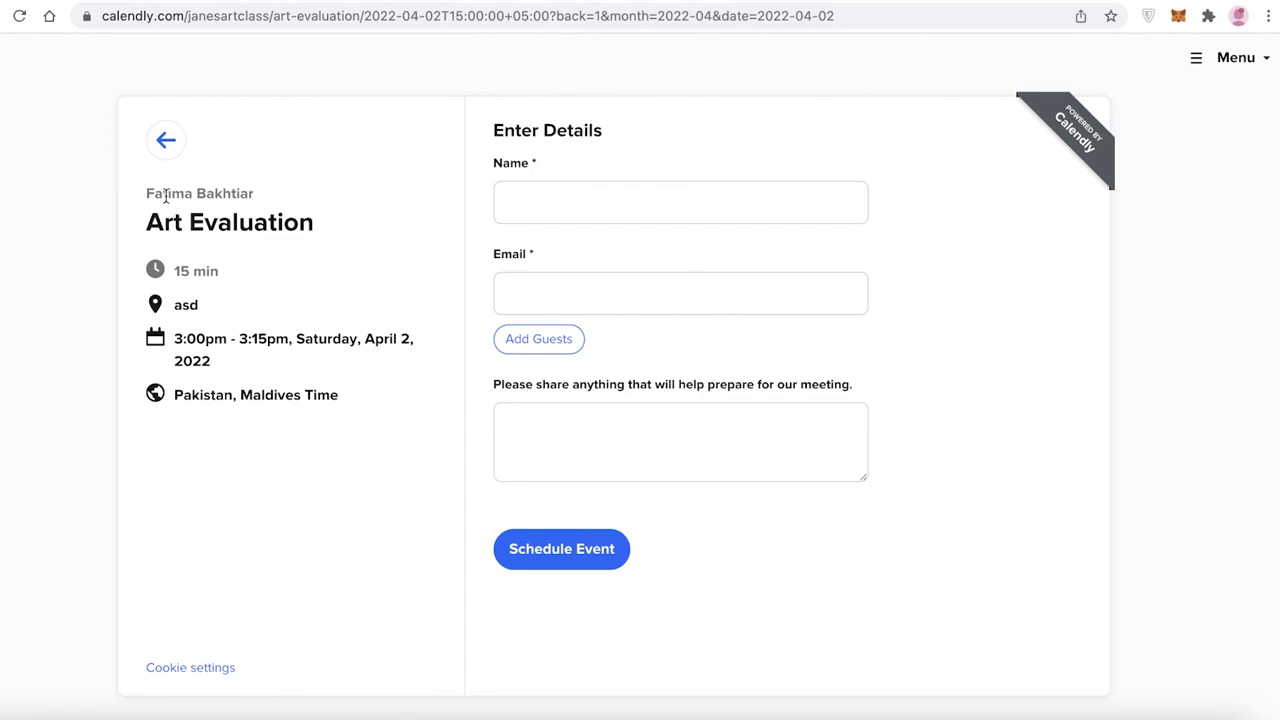
{"action": "left_click", "coordinate": [1228, 62]}
{"action": "left_click", "coordinate": [1228, 104]}
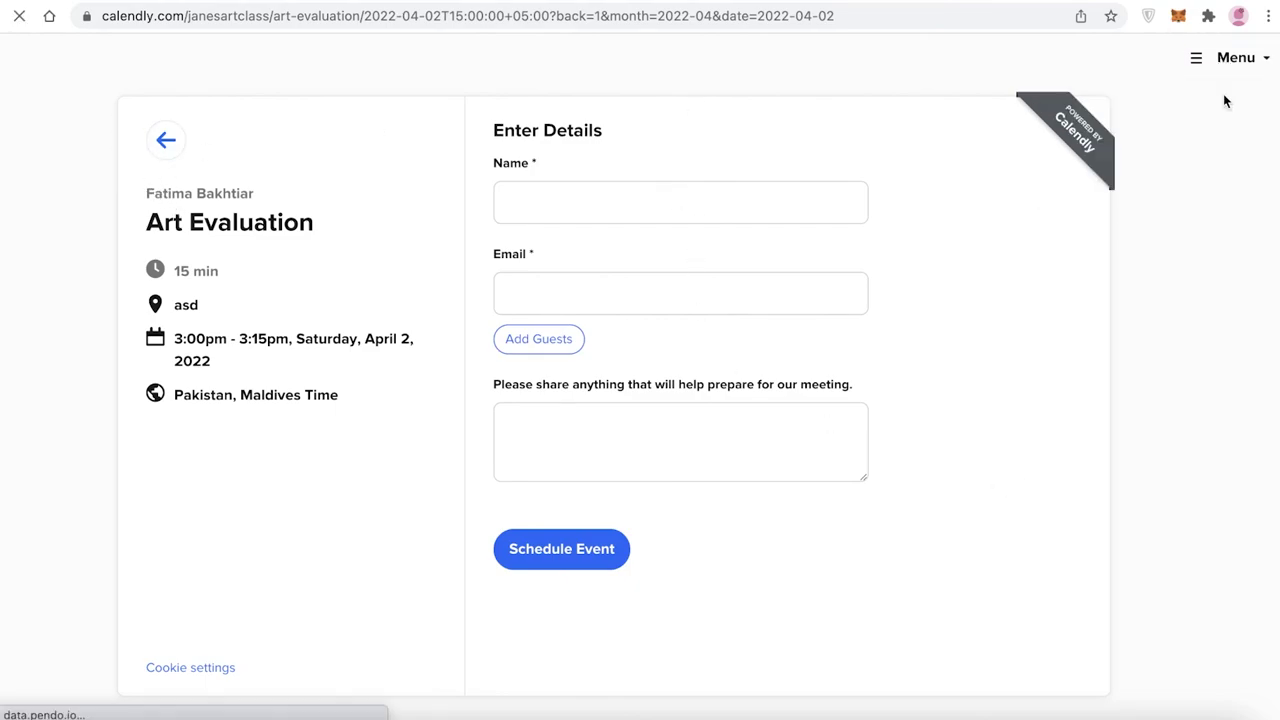